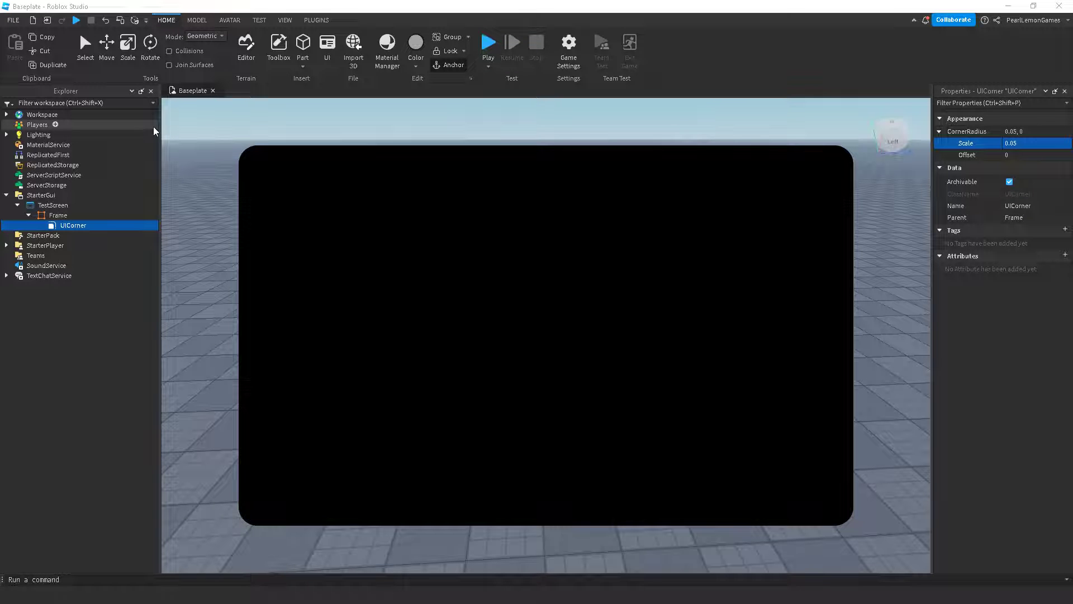
click(62, 216)
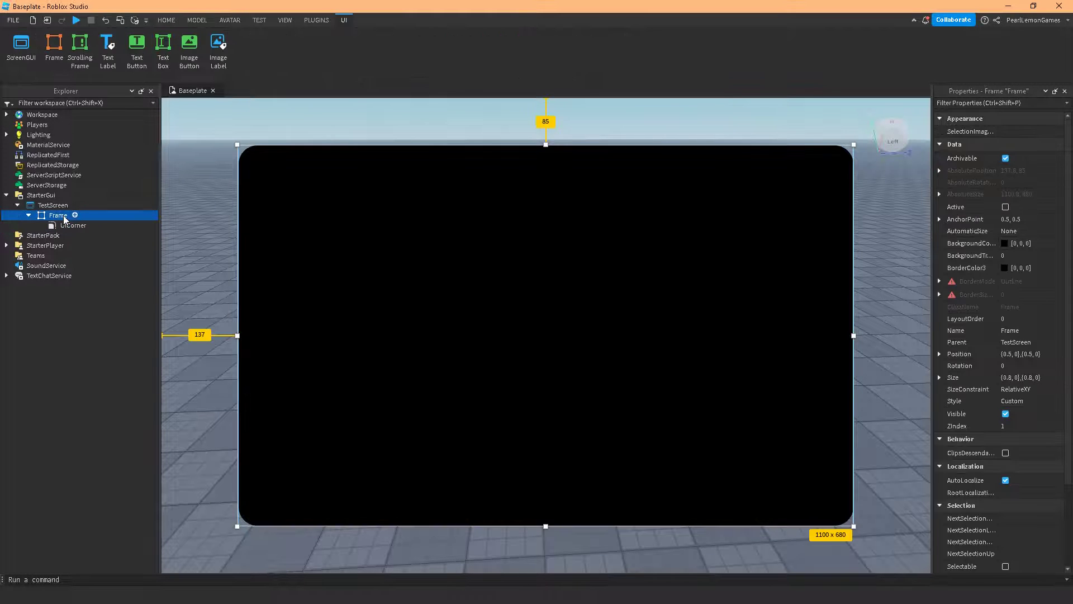
click(66, 225)
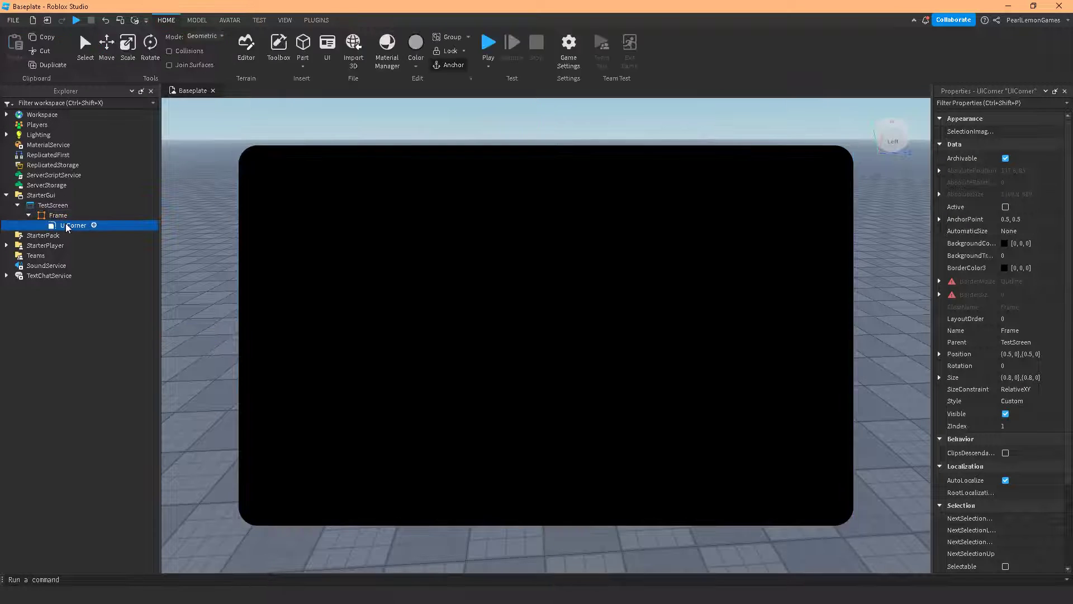
click(66, 216)
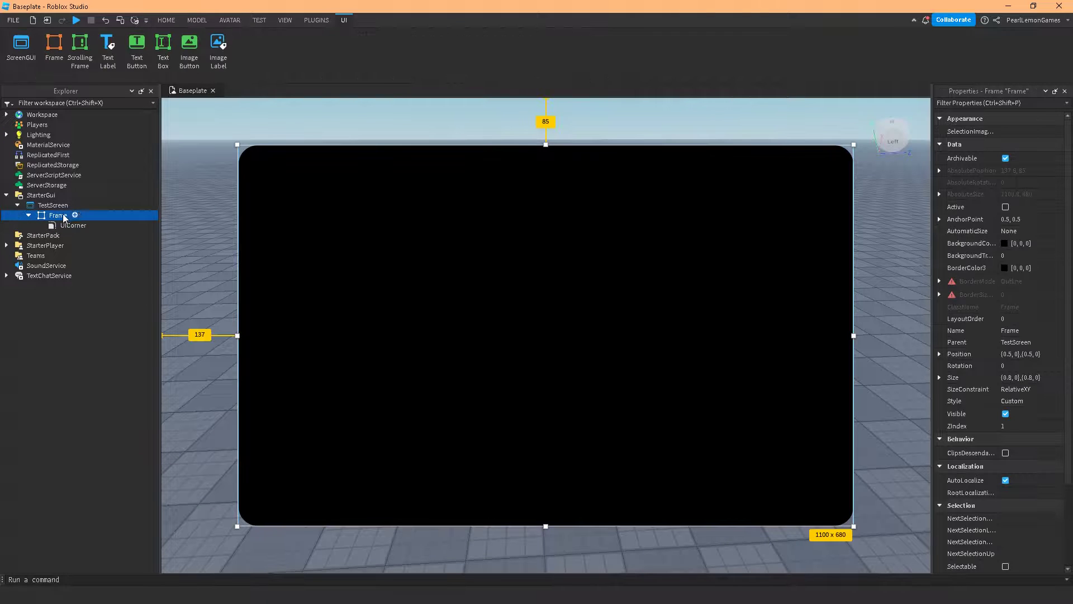
click(34, 209)
click(50, 215)
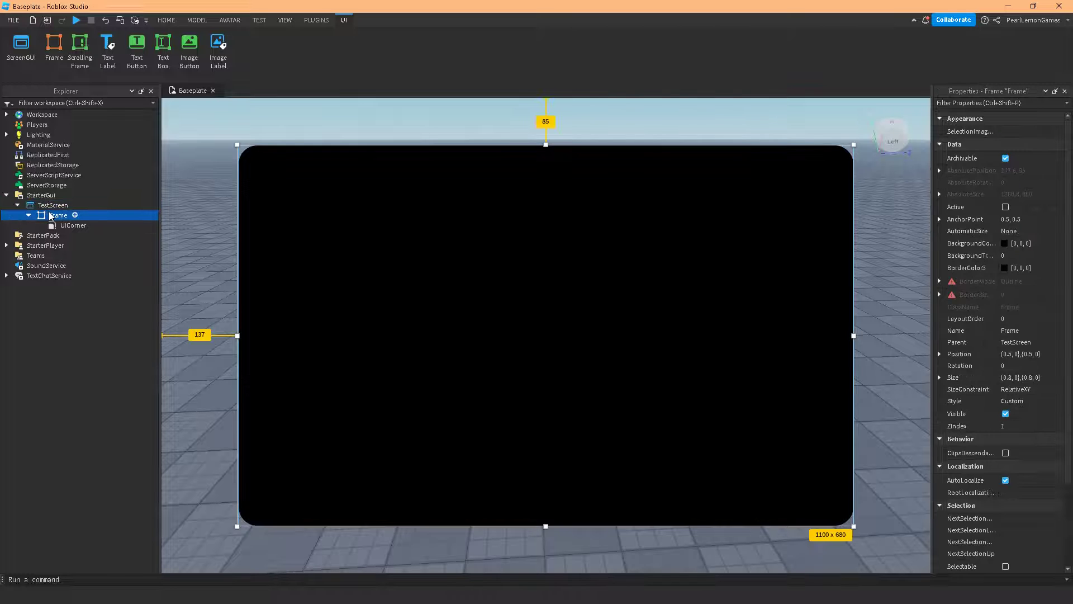
click(51, 207)
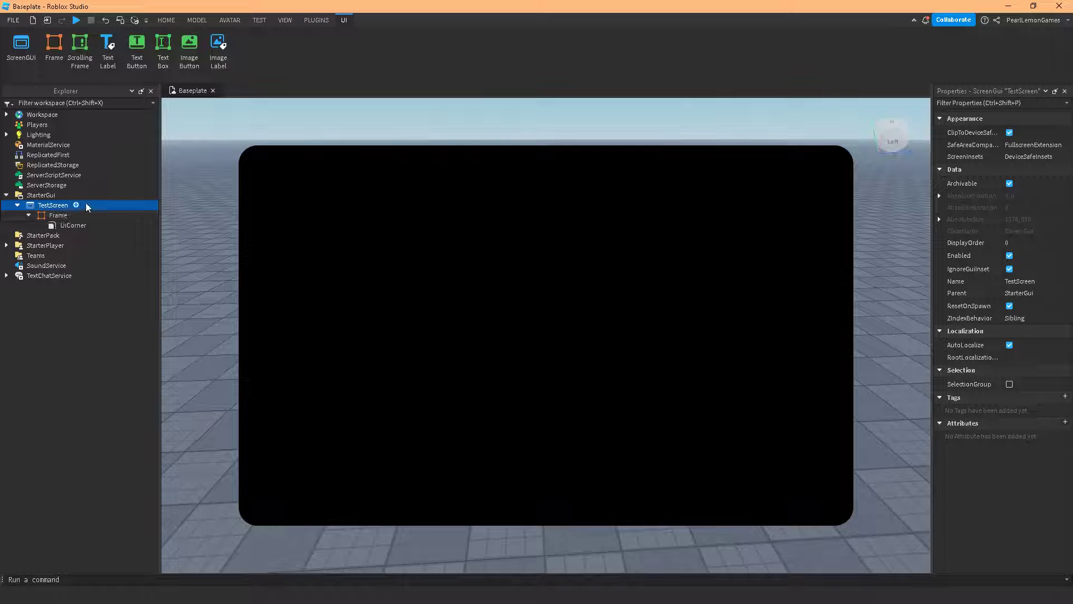
click(53, 216)
click(53, 205)
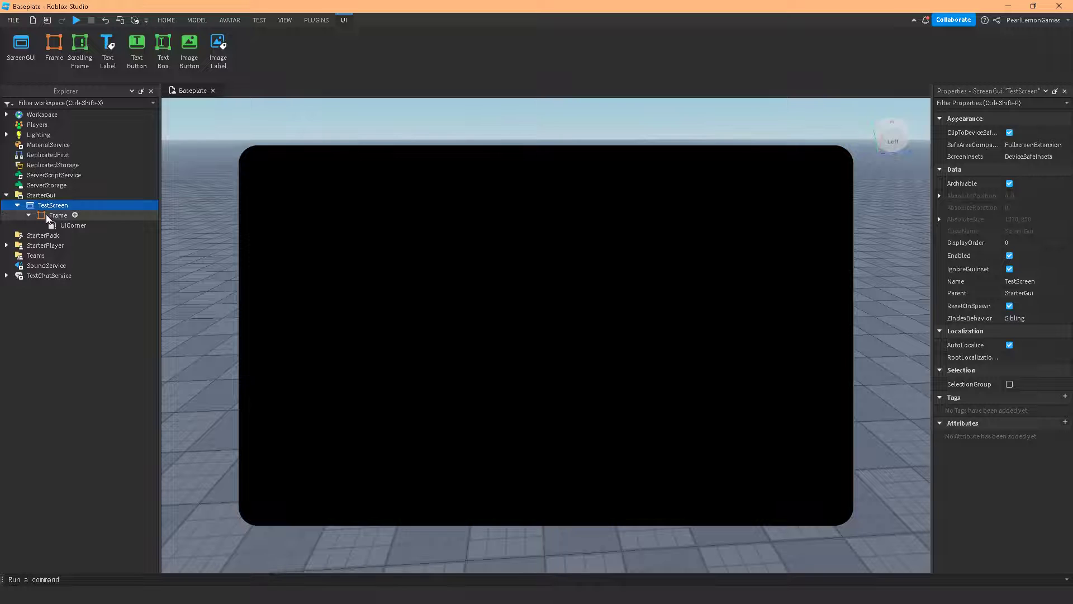
click(57, 217)
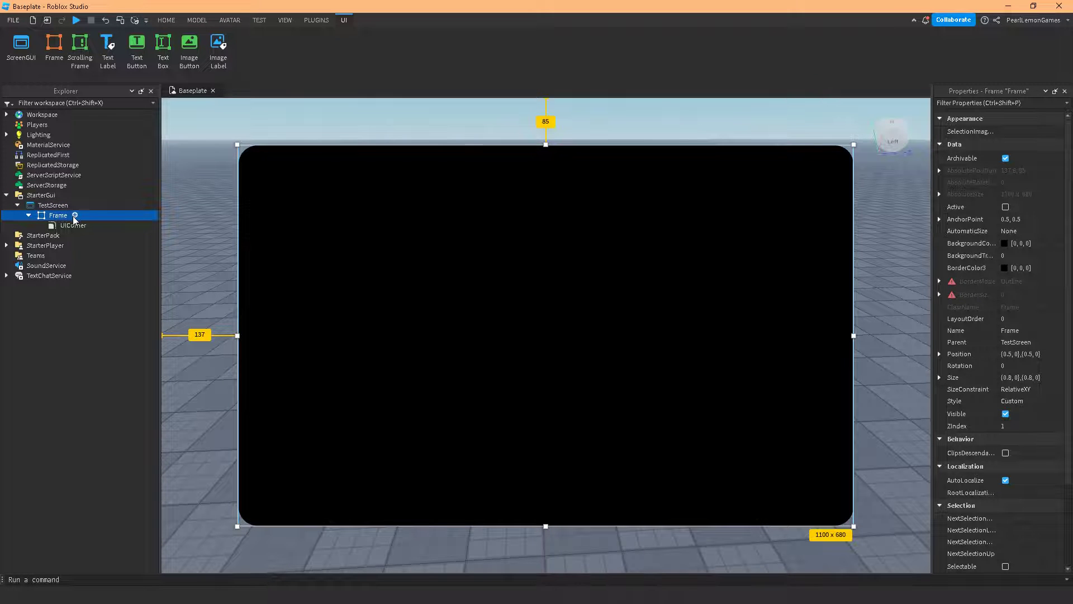
Insert a TextButton into the Frame, appearing as a white 200 by 50 'Button'.
click(74, 216)
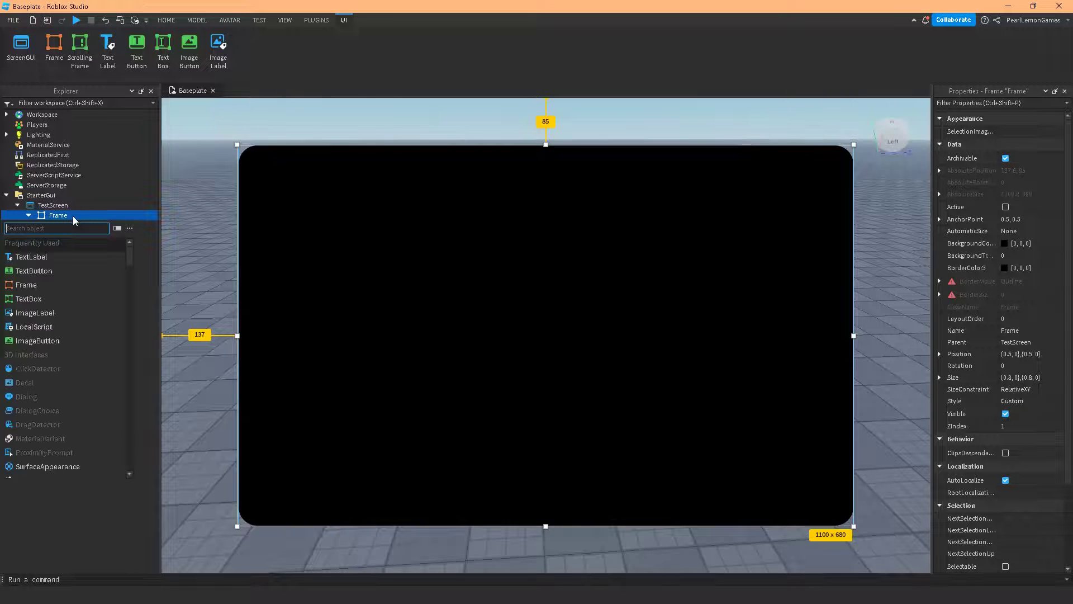
text(text)
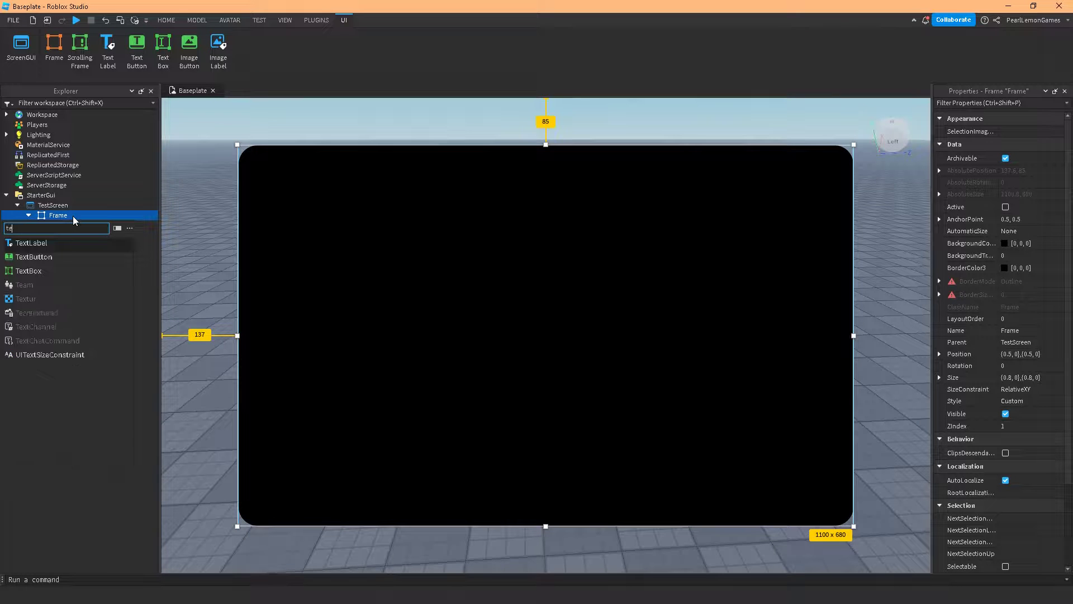
click(34, 257)
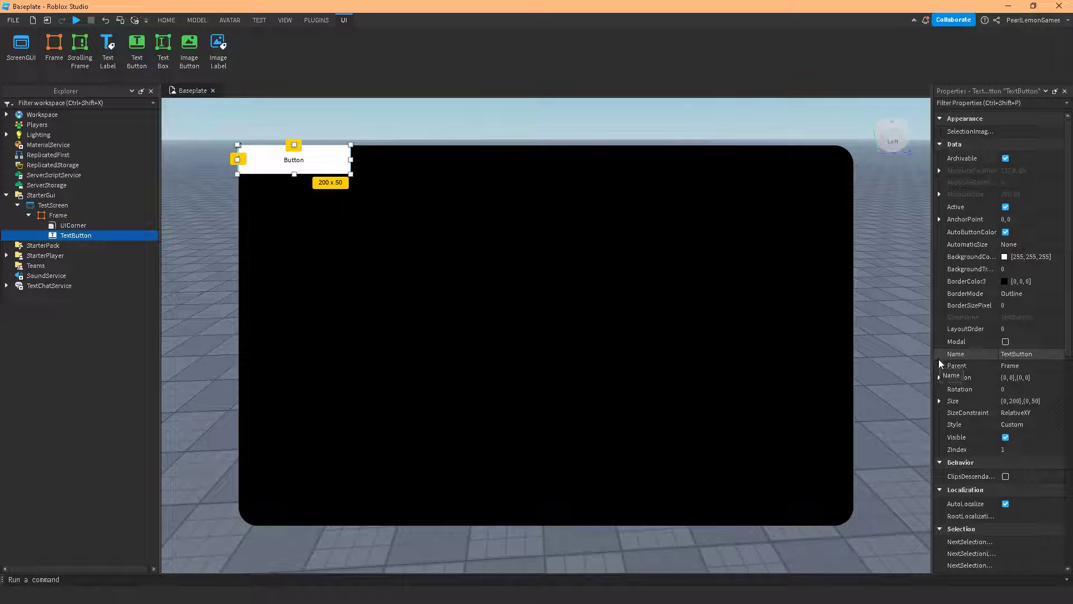
Set the TextButton's Size X and Y Offsets to 0.
click(942, 403)
click(950, 414)
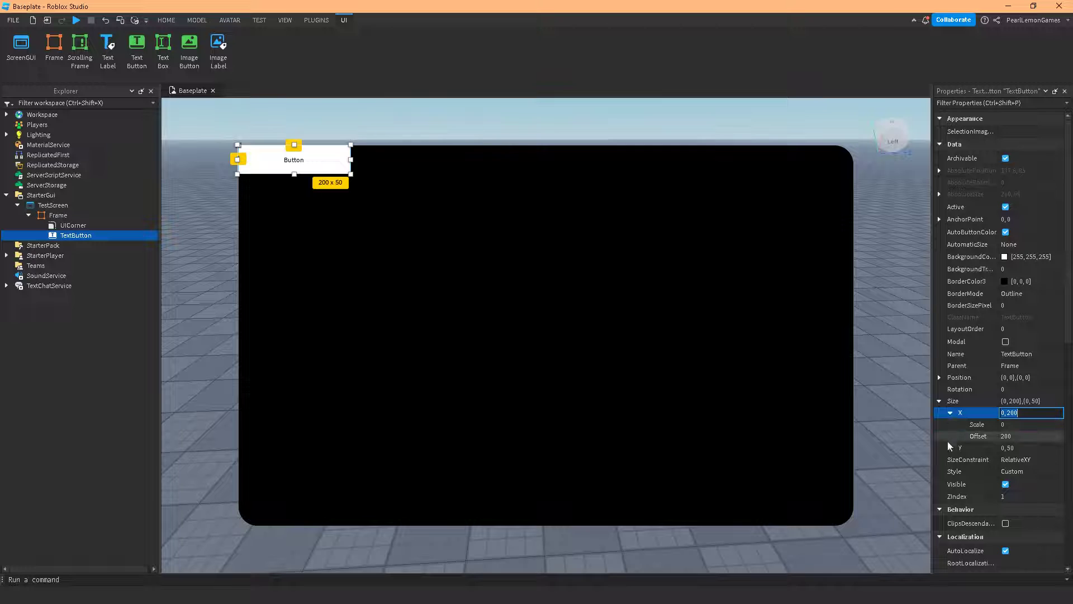
click(951, 448)
click(1008, 439)
text(0)
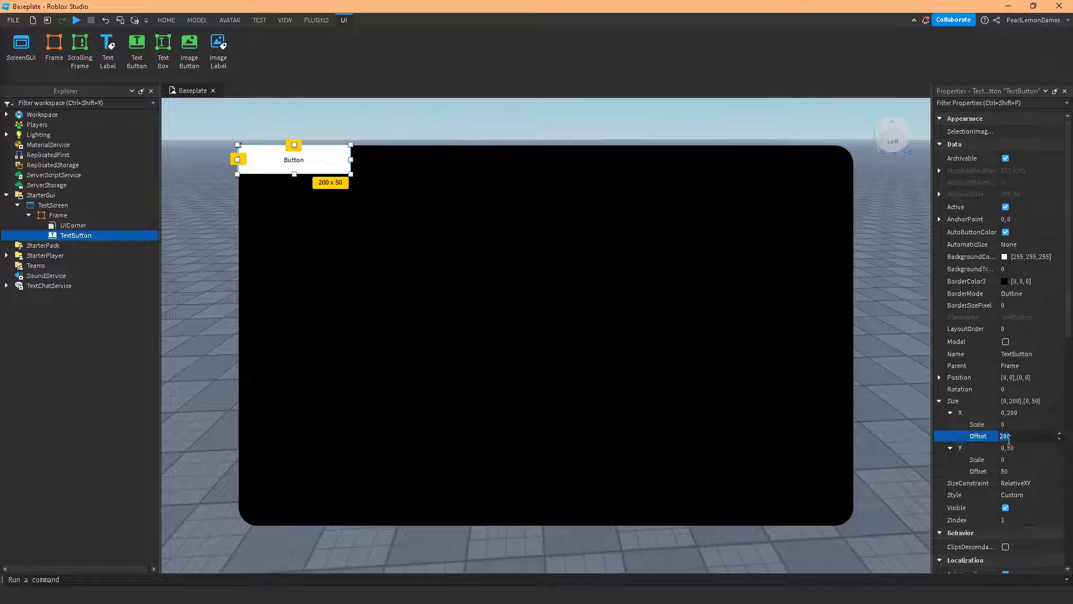
key(Return)
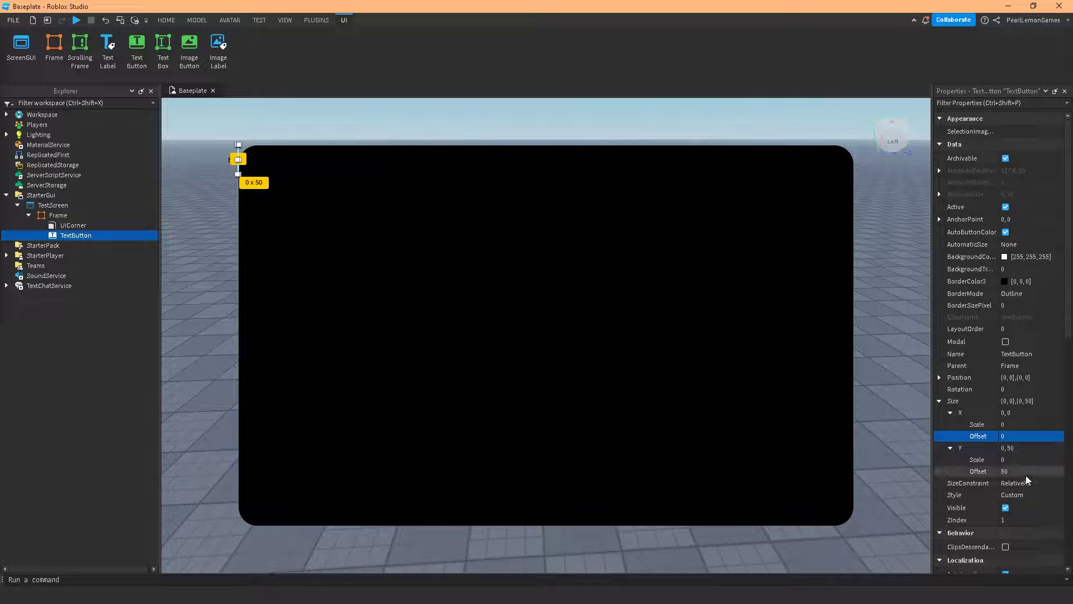
click(1025, 473)
text(0)
key(Return)
Set the Size X and Y Scale to 0.1 for a {0.1,0},{0.1,0} button.
click(1031, 459)
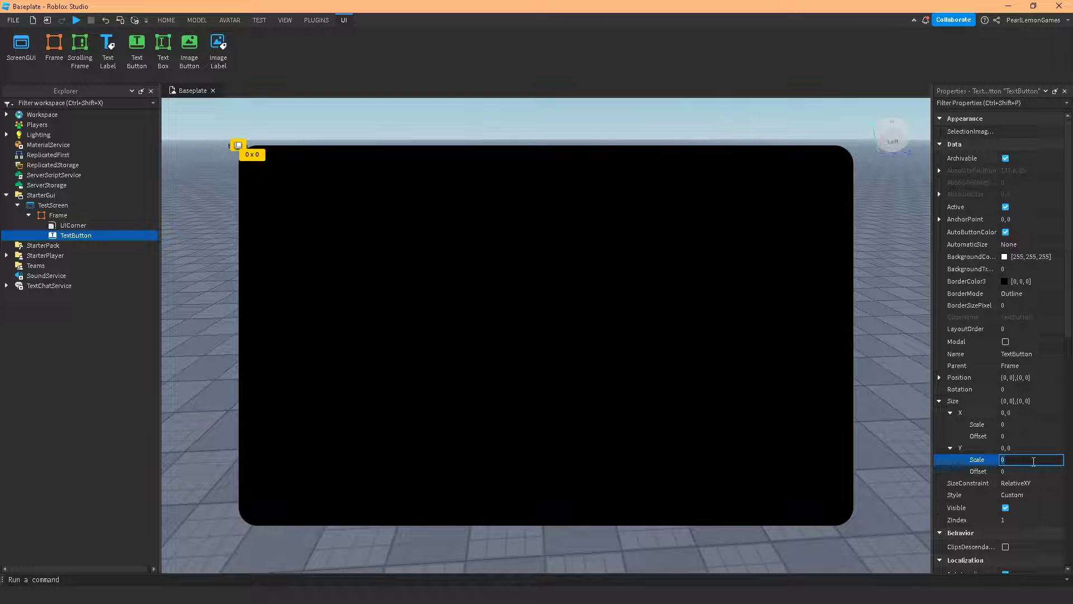
text(.1)
key(Return)
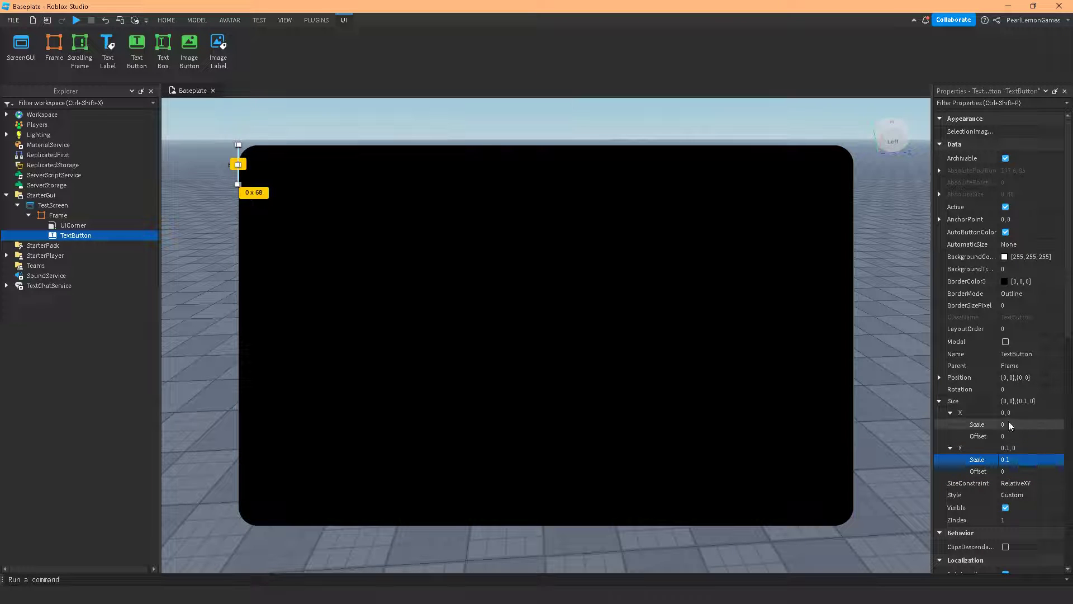
click(1020, 425)
text(.1)
key(Return)
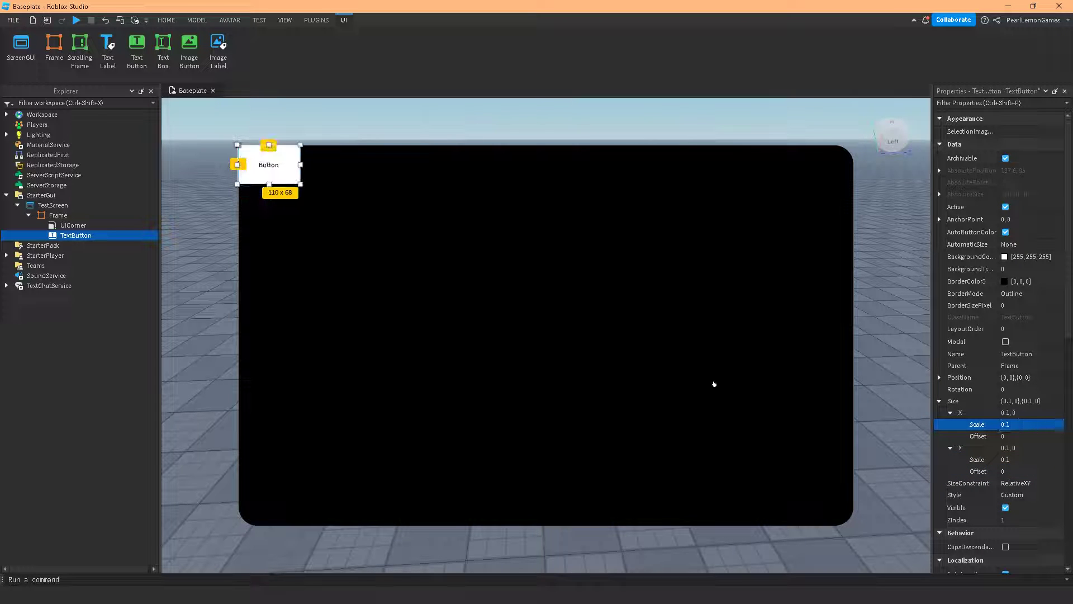
Move the TextButton to the Frame's top-right, at position 0.812, 0.075, and reselect it.
drag(257, 162, 786, 178)
click(894, 258)
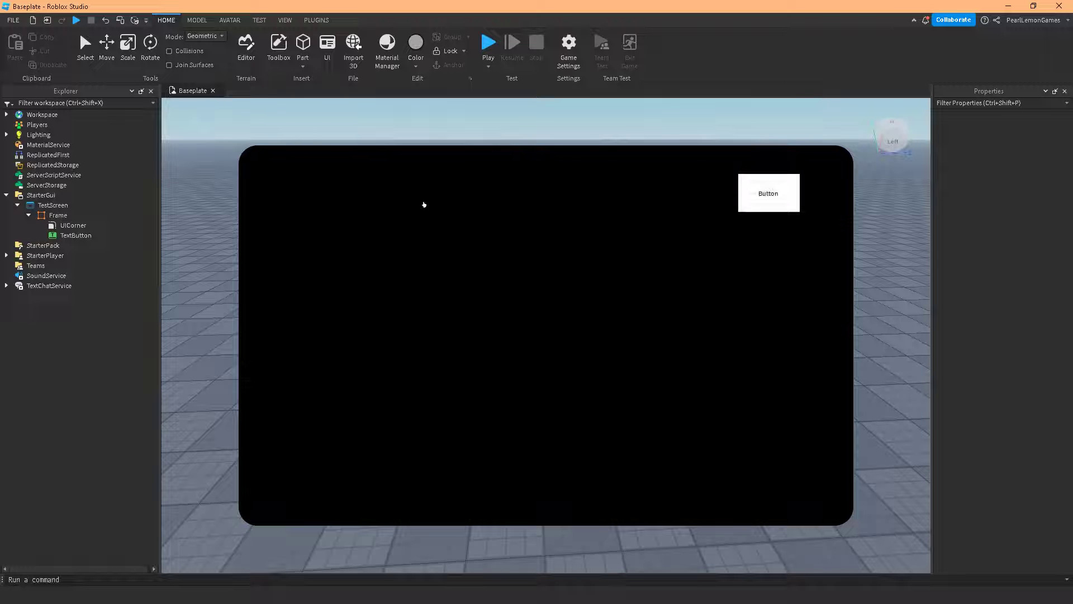
click(75, 235)
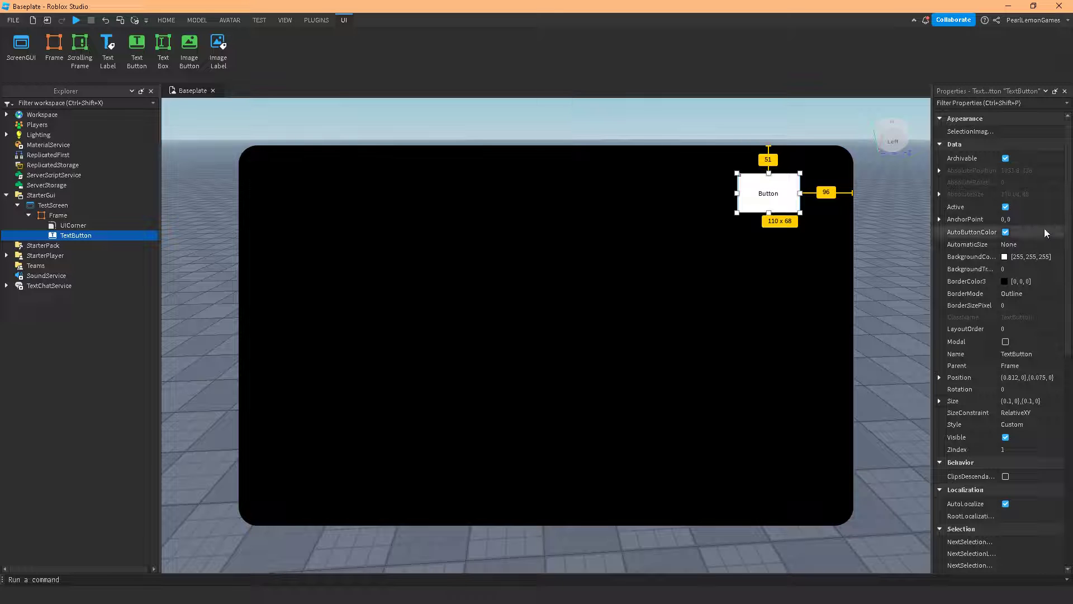
Change the TextButton's FontFace to Creepster.
scroll(996, 388, down, 10)
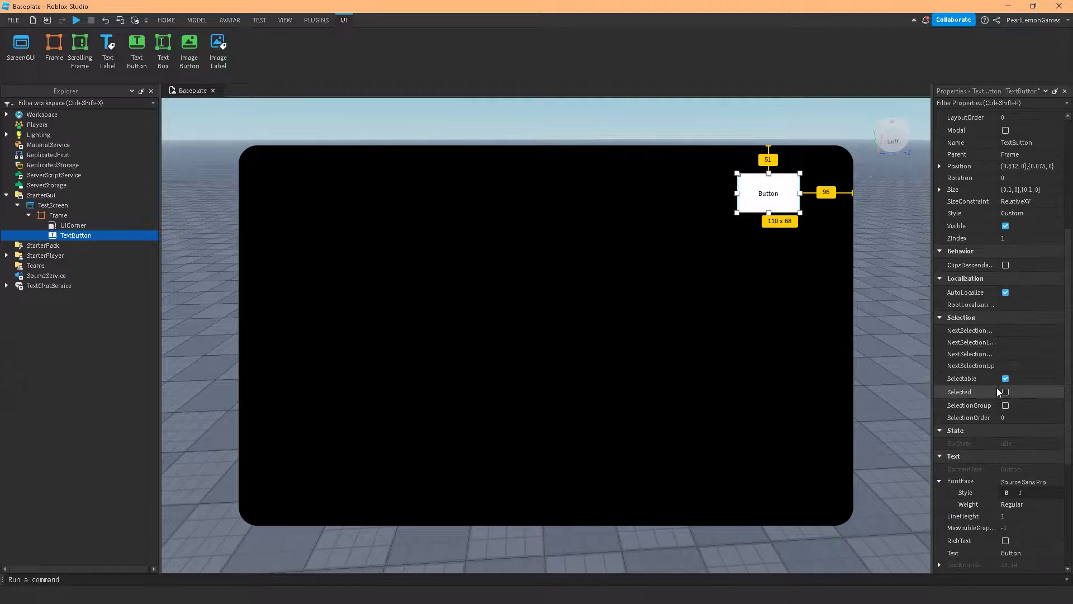
scroll(996, 387, down, 1)
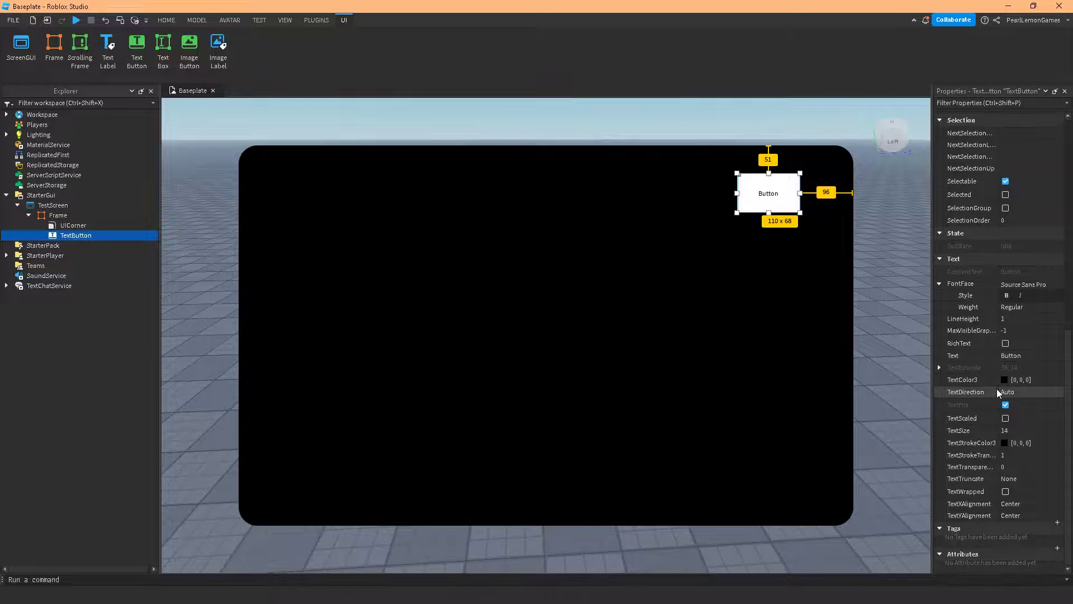
click(1023, 285)
scroll(1023, 364, down, 5)
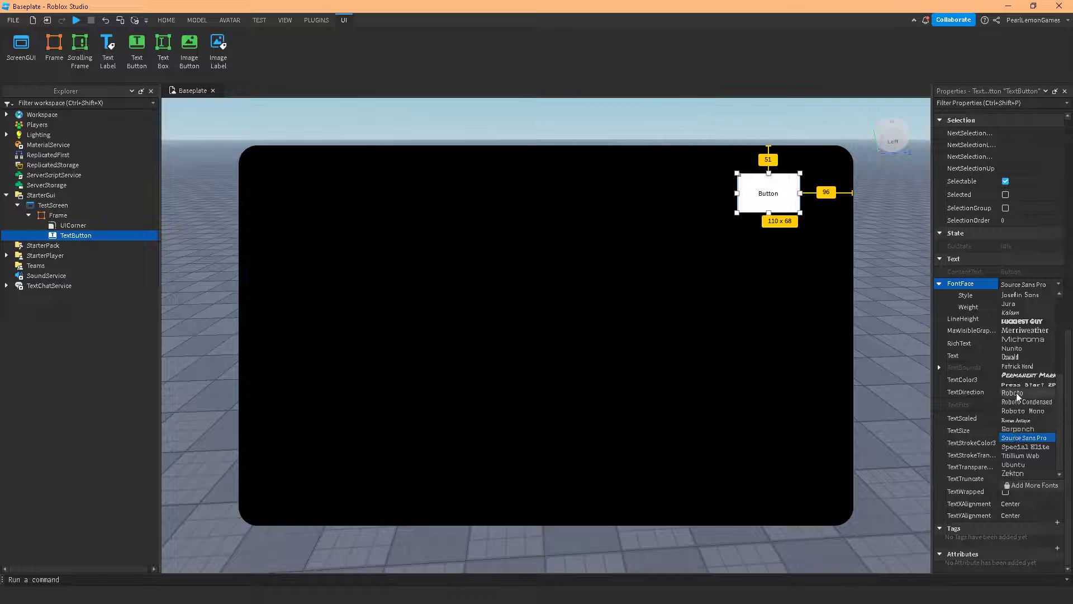
scroll(1016, 393, up, 5)
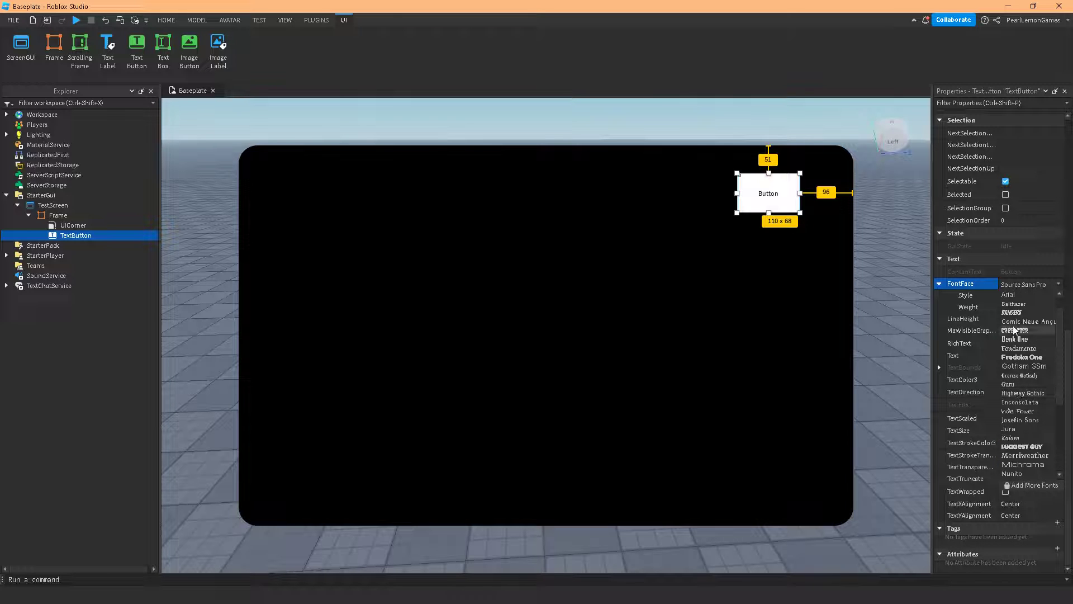
click(1015, 329)
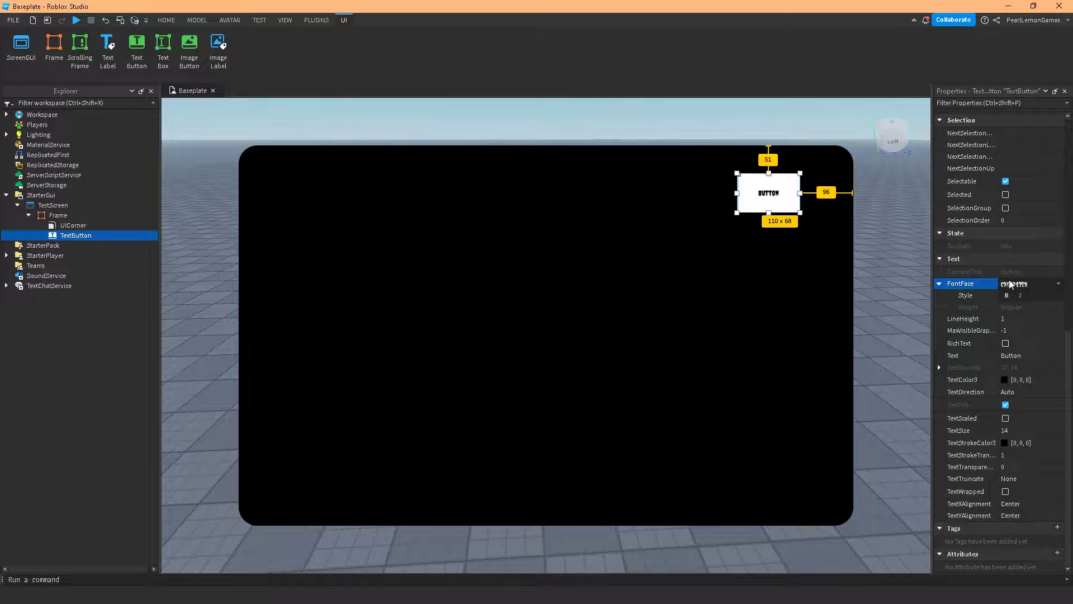
click(1010, 284)
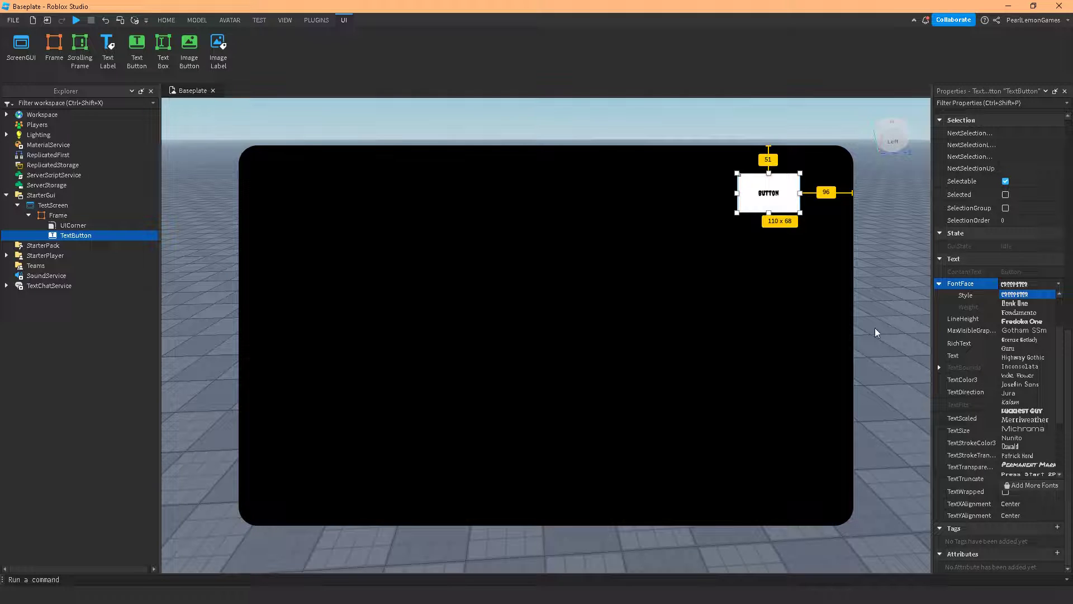
click(1009, 285)
click(1009, 285)
click(1009, 286)
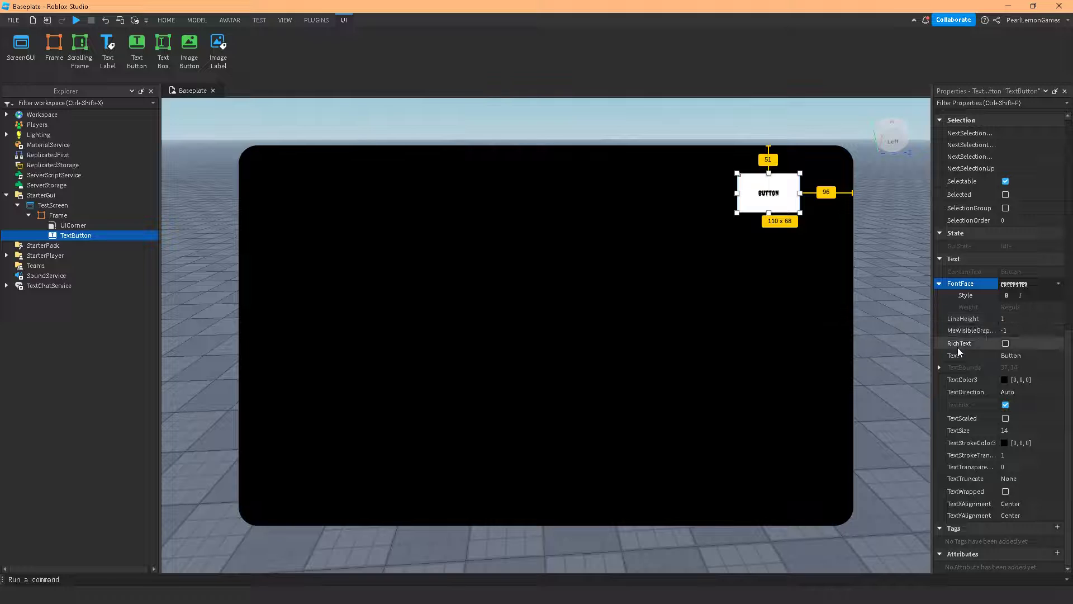
Change the TextButton's Text to 'PRESS HERE'.
click(1022, 353)
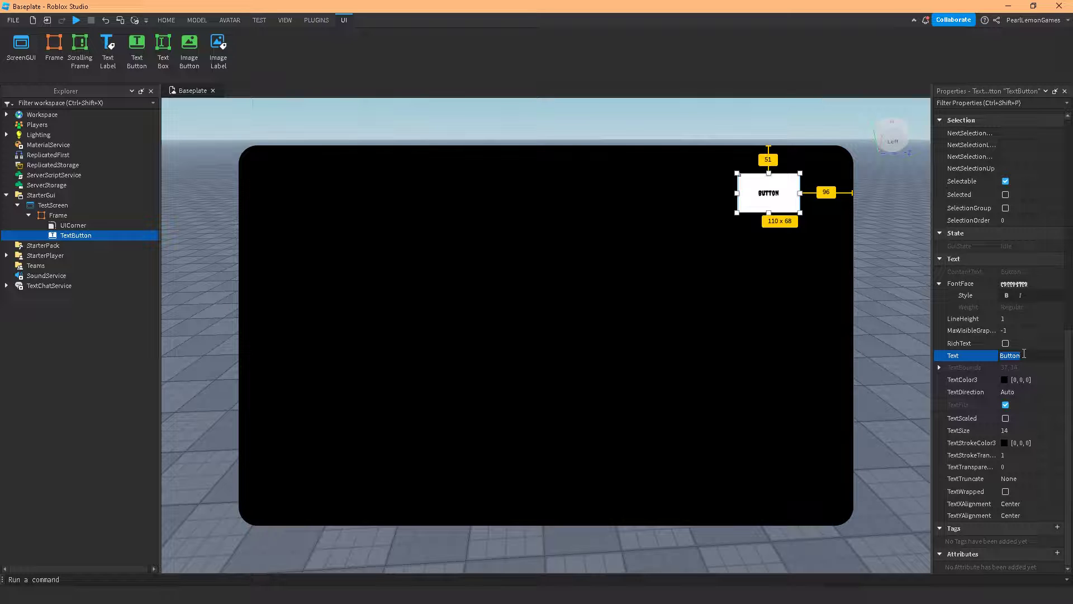
text(TESTB)
key(BackSpace)
key(BackSpace)
key(BackSpace)
key(BackSpace)
key(BackSpace)
text(PRESS H)
key(BackSpace)
text(ERE)
key(Return)
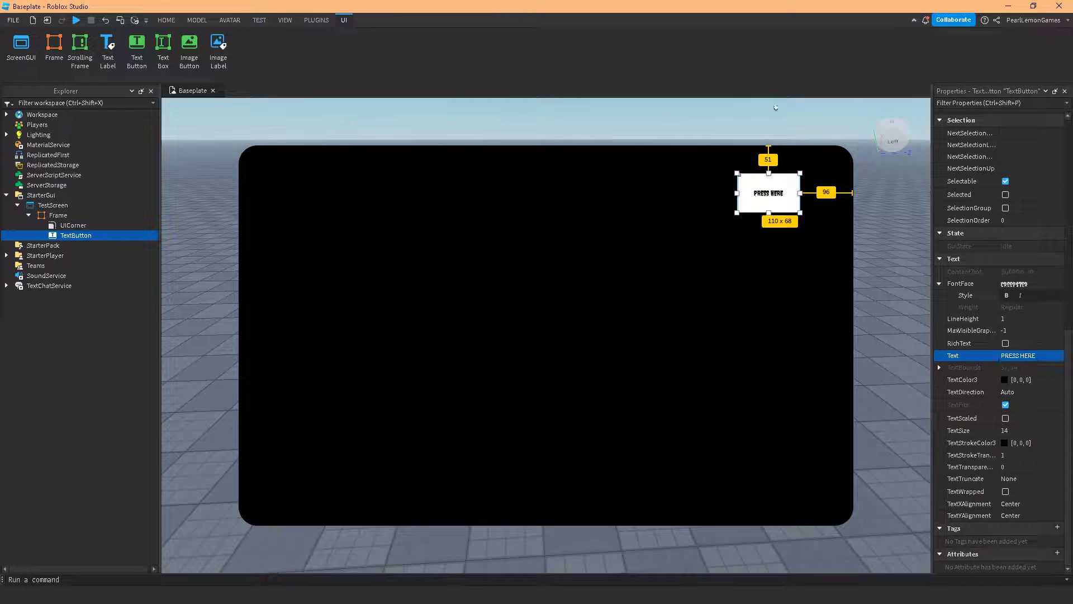
Raise the TextButton's TextSize from 14 to 53, overflowing the button.
click(1011, 430)
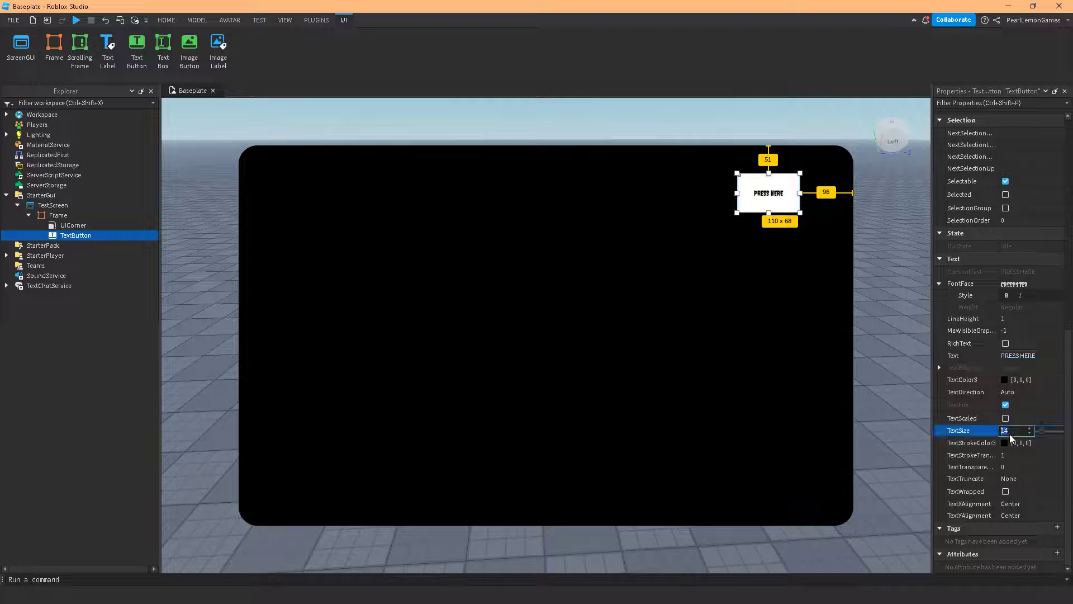
mouse_move(1042, 433)
mouse_down()
mouse_move(1063, 435)
mouse_move(1050, 434)
mouse_up()
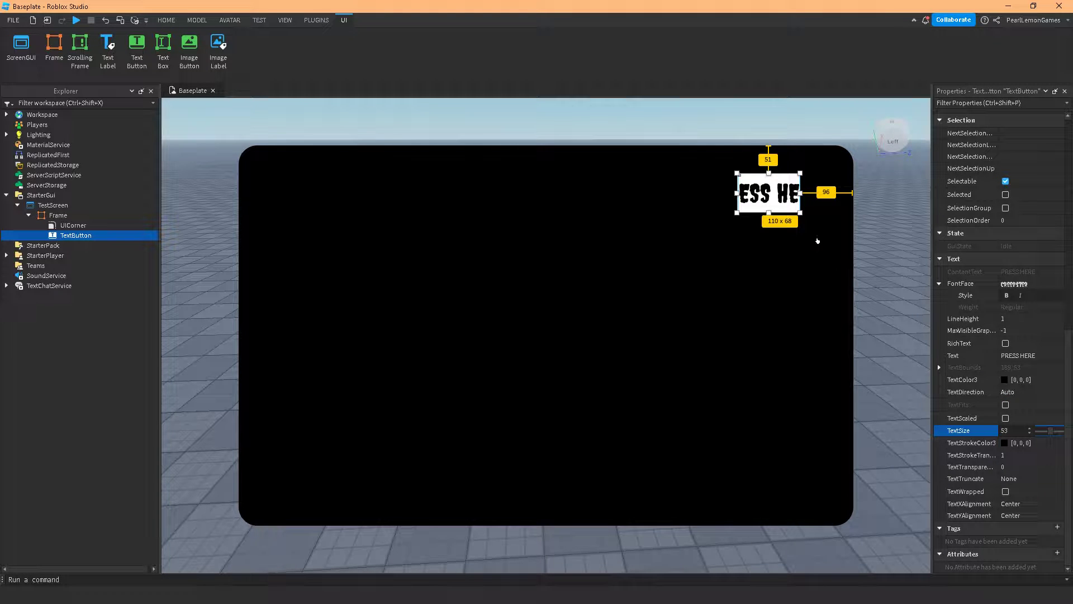
scroll(1016, 220, up, 5)
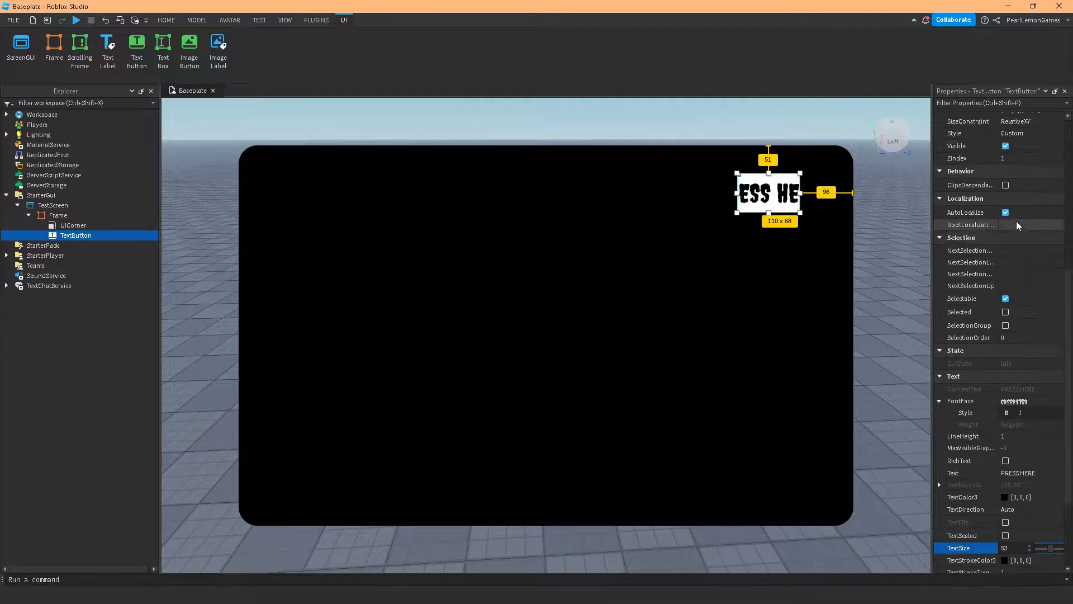
scroll(1016, 220, down, 4)
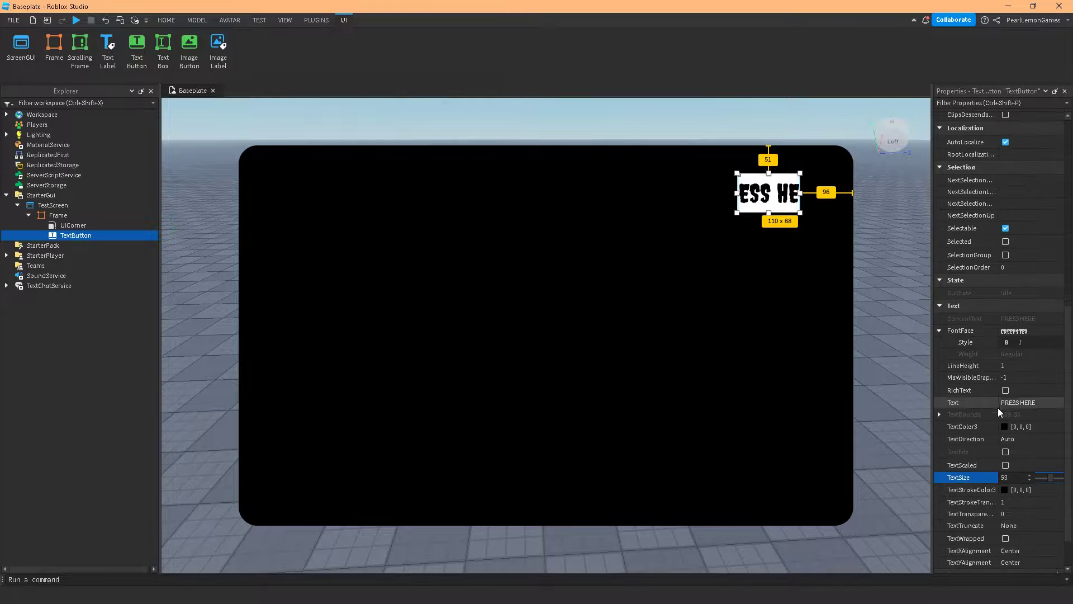
Set the button's TextColor3 to dark green (0, 85, 0) after briefly trying white.
click(998, 428)
click(1004, 427)
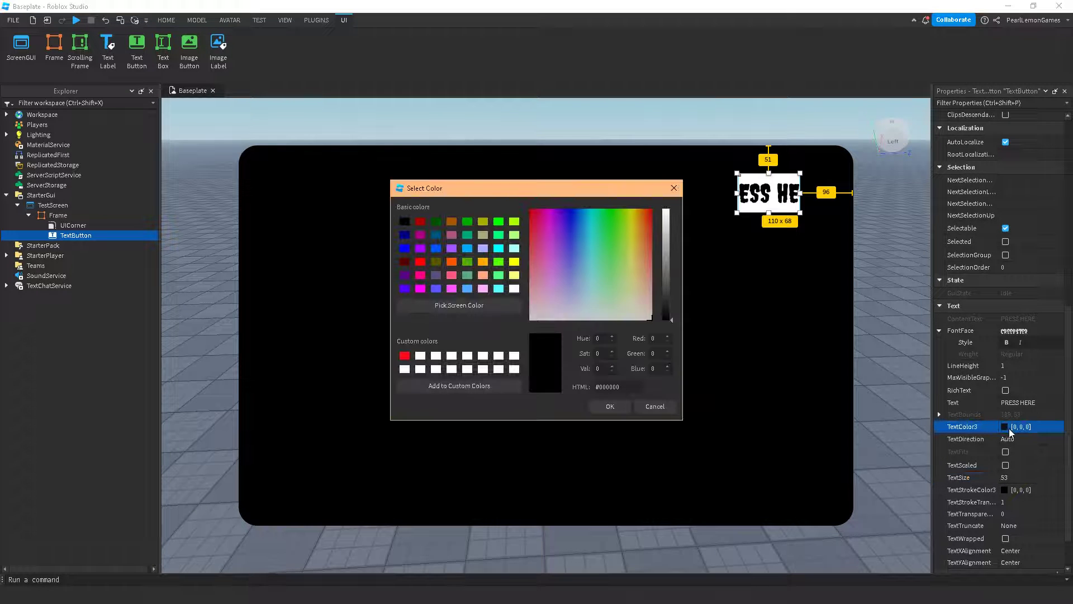
click(514, 289)
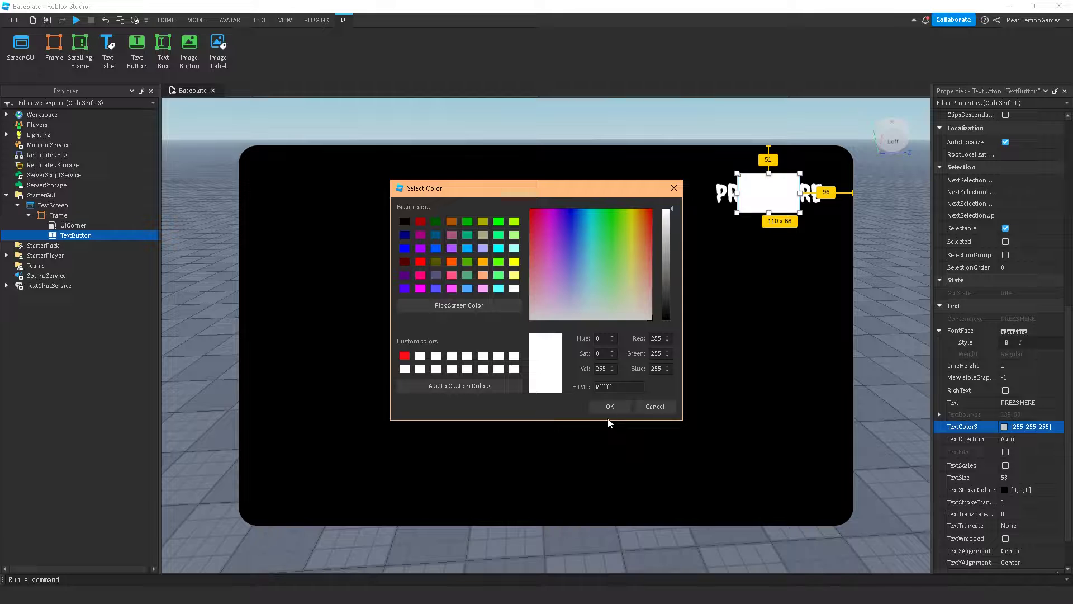
click(611, 406)
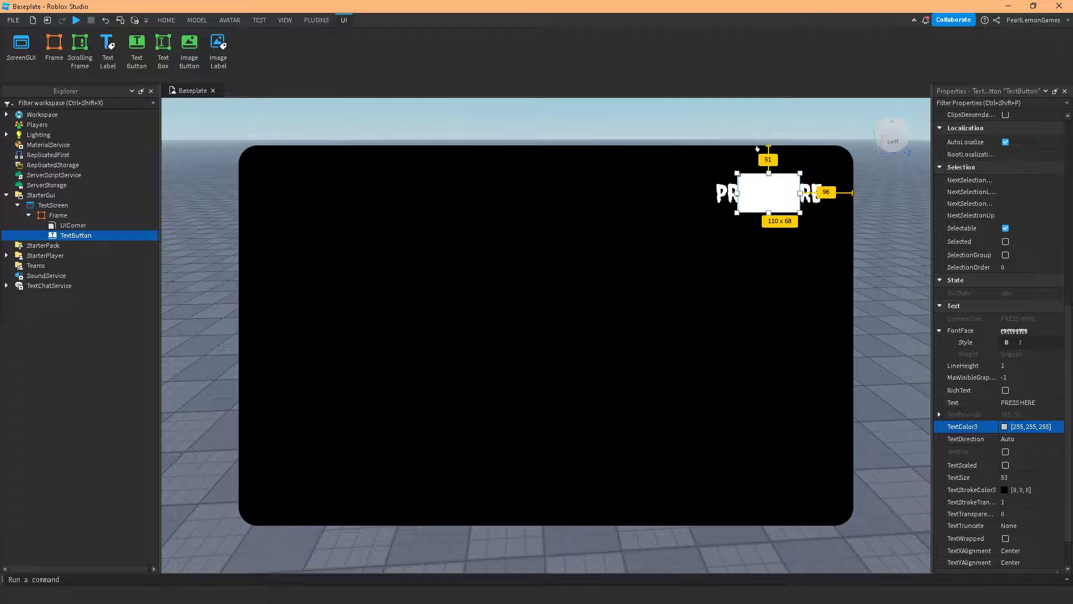
click(1006, 427)
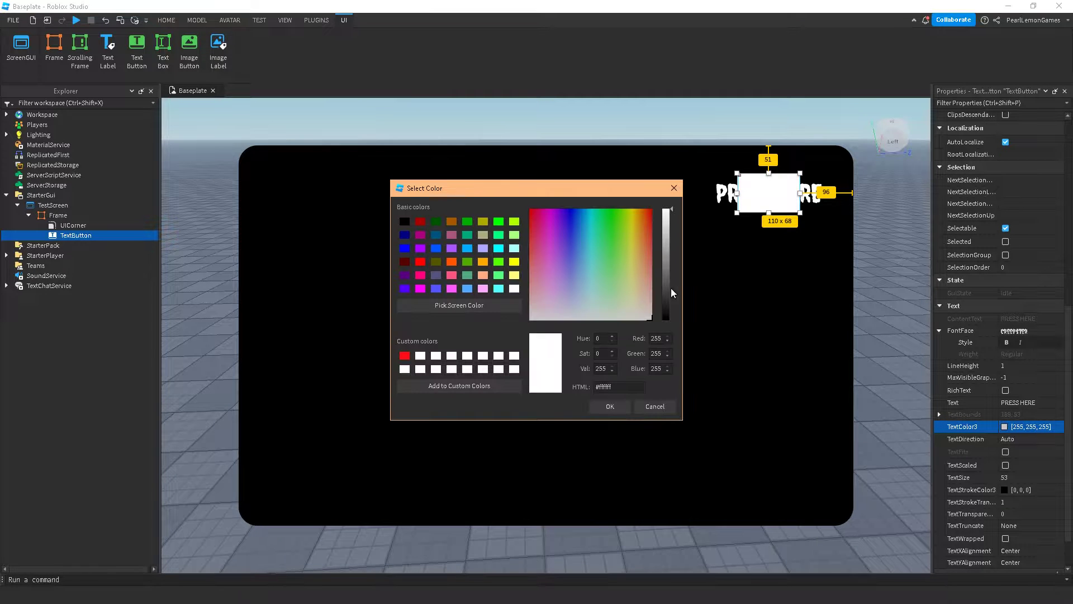
click(436, 222)
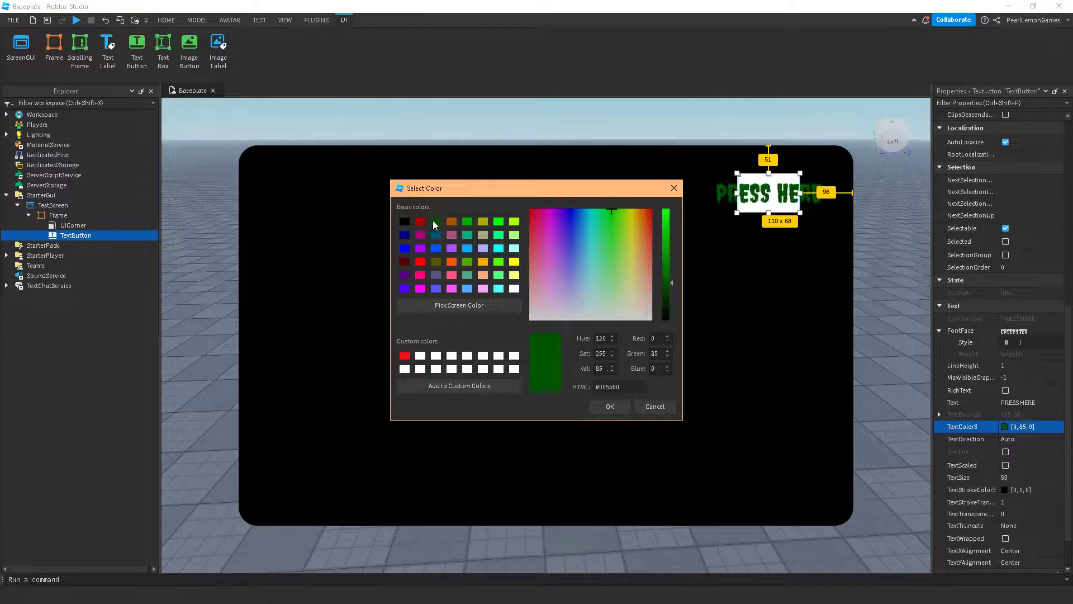
click(607, 405)
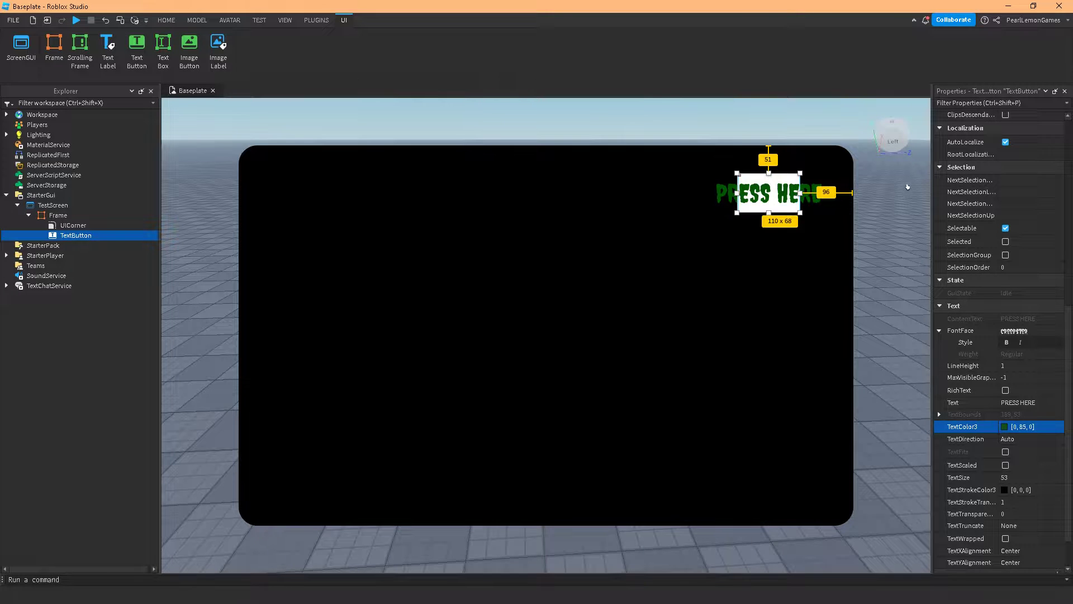
click(899, 194)
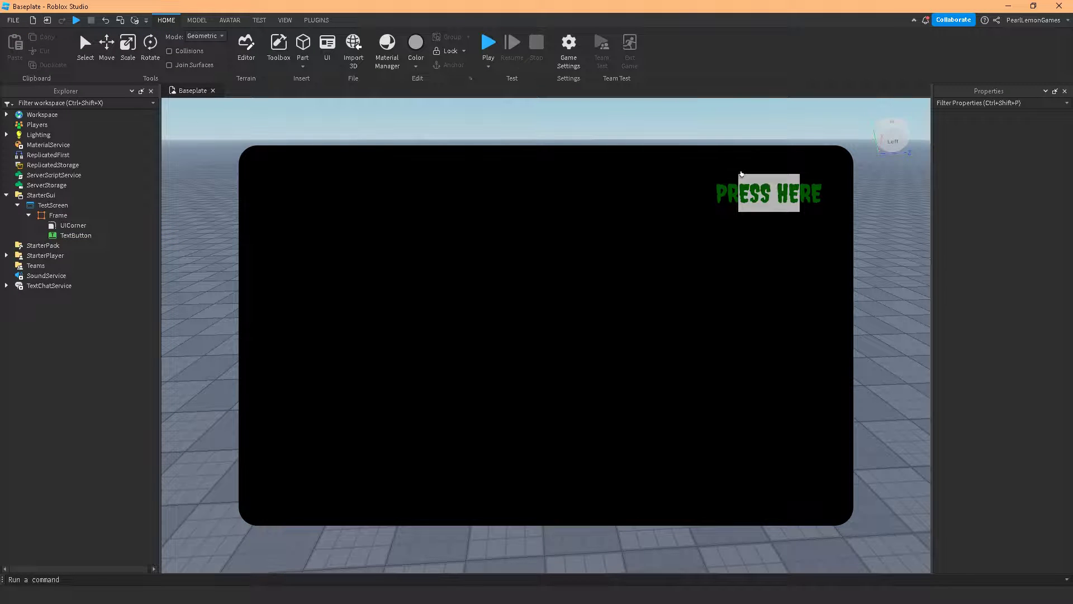
click(489, 44)
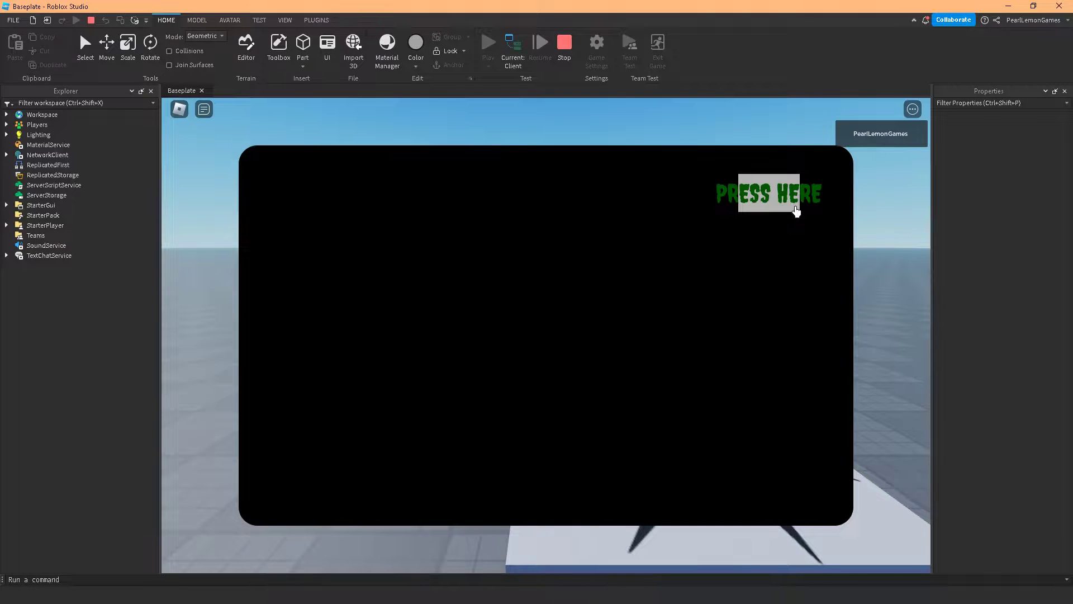
click(566, 56)
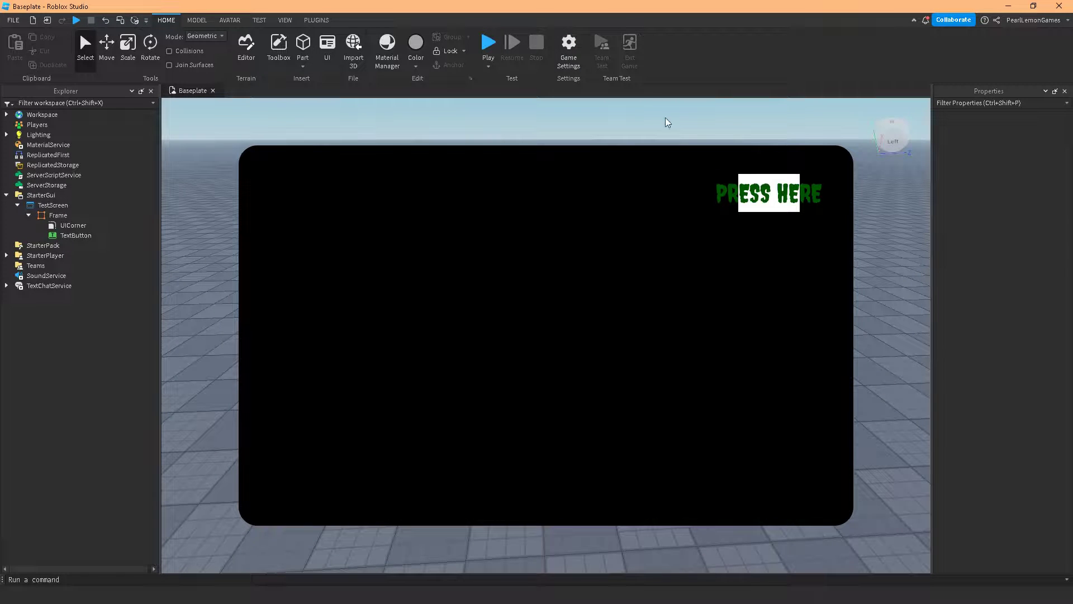
Enable TextScaled on the TextButton and enter TextSize 123, which clamps to 100.
click(76, 235)
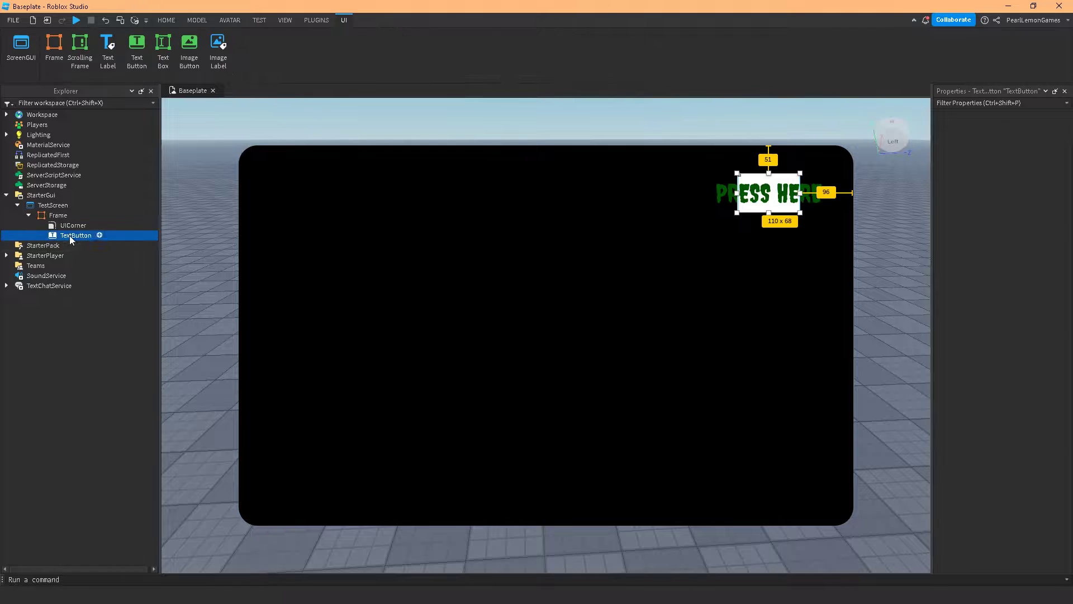
scroll(1010, 386, down, 4)
scroll(1011, 400, down, 7)
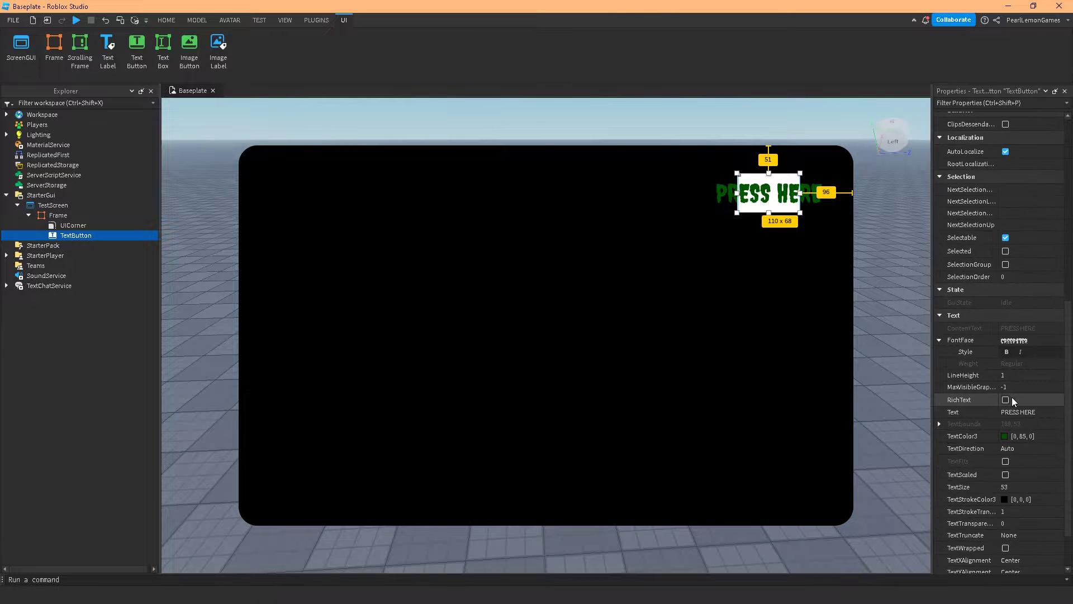
click(1005, 418)
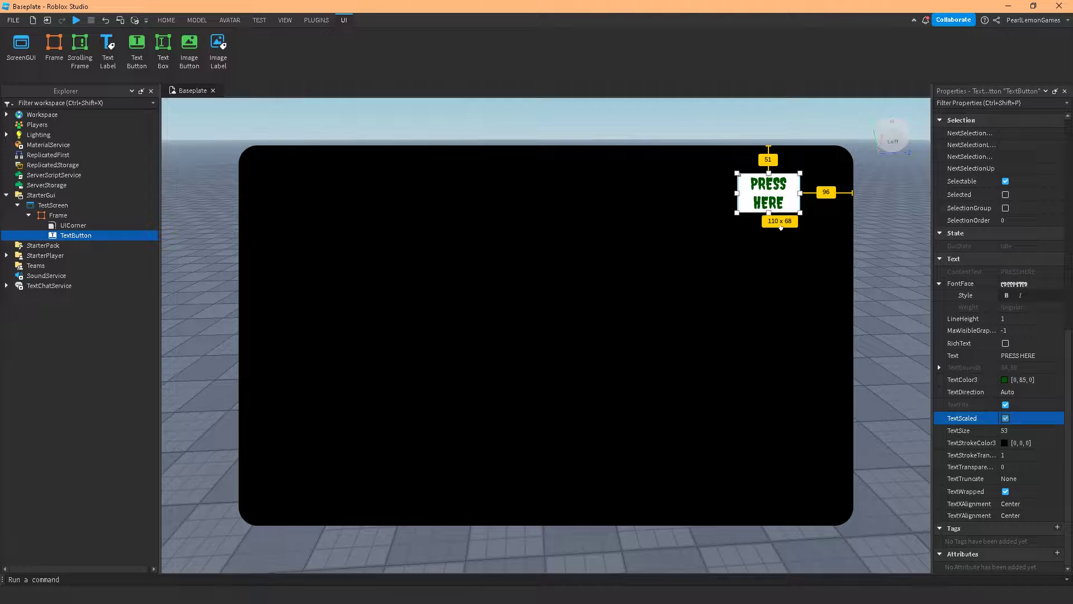
click(1014, 432)
text(123)
key(Return)
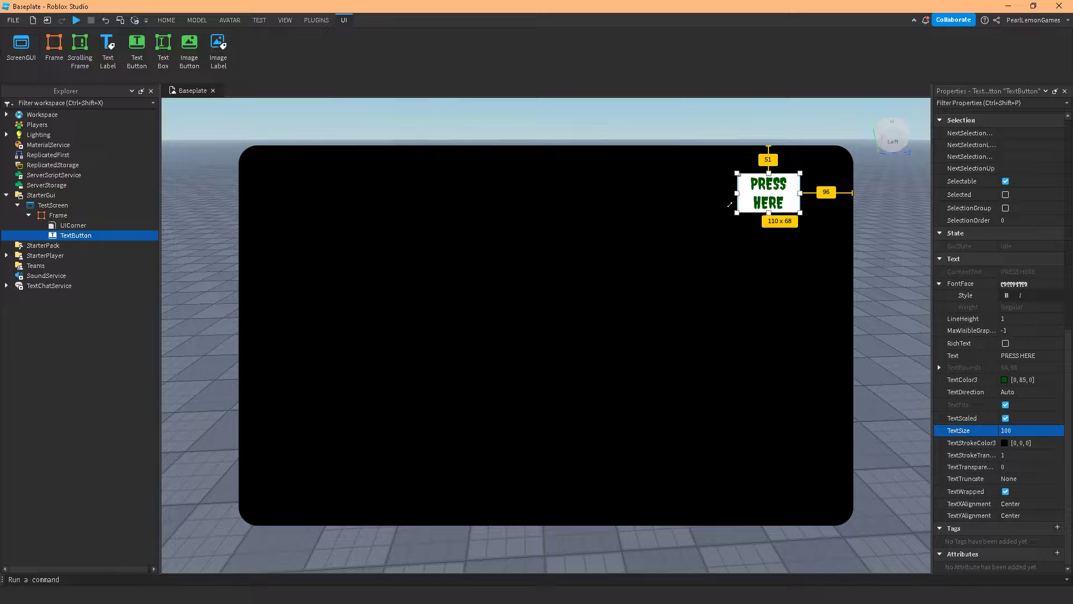
Resize the button to about 311 x 96 in the Frame's top-right, text on one line.
drag(730, 205, 348, 352)
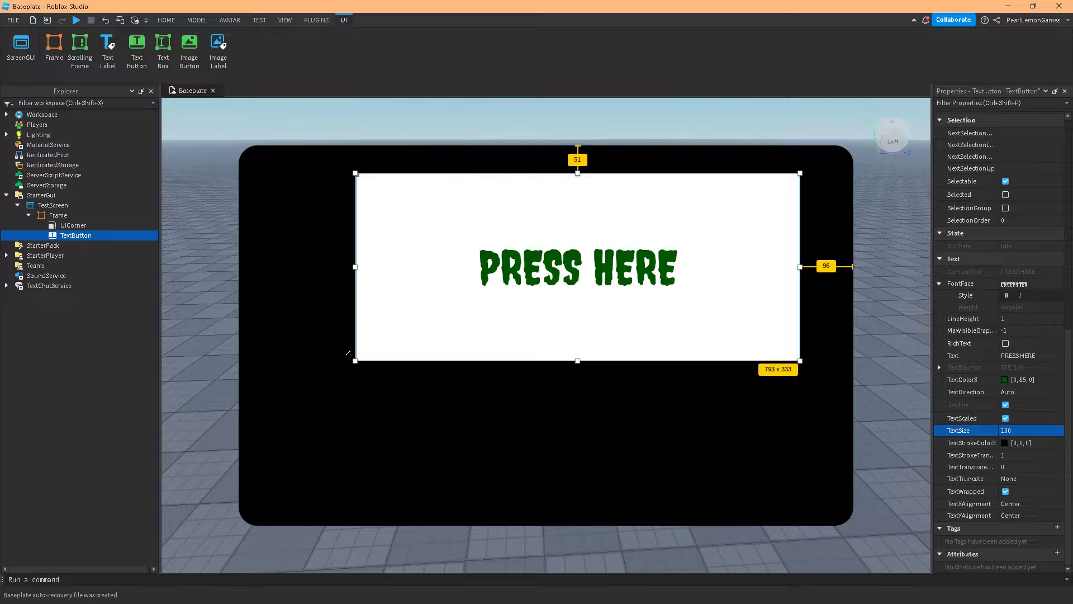
click(1026, 431)
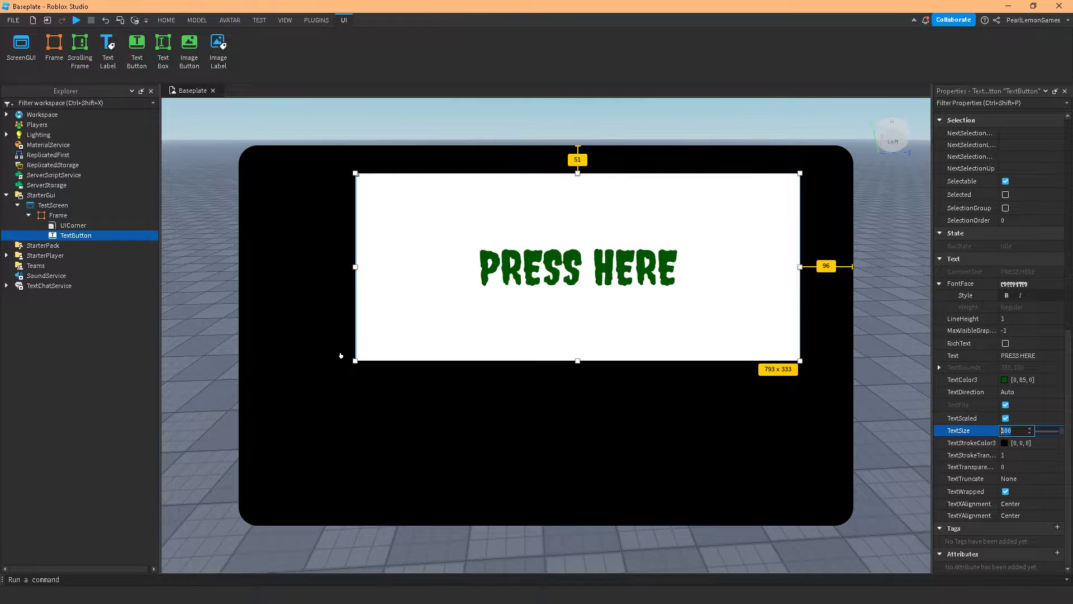
drag(352, 357, 624, 228)
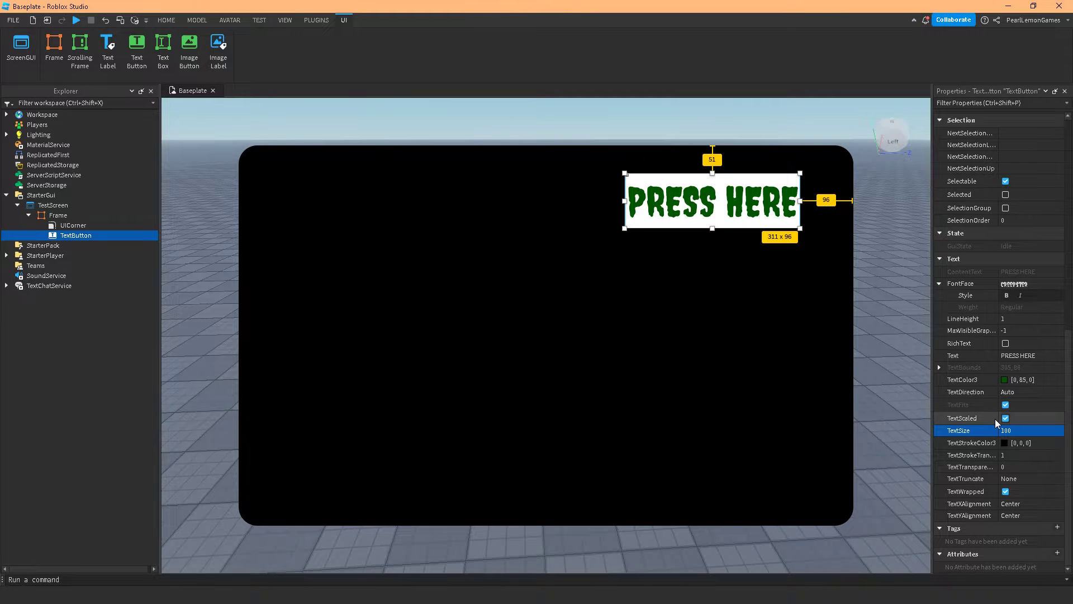
Preview in the Device Emulator, then shrink the button to 132 x 91.
click(120, 20)
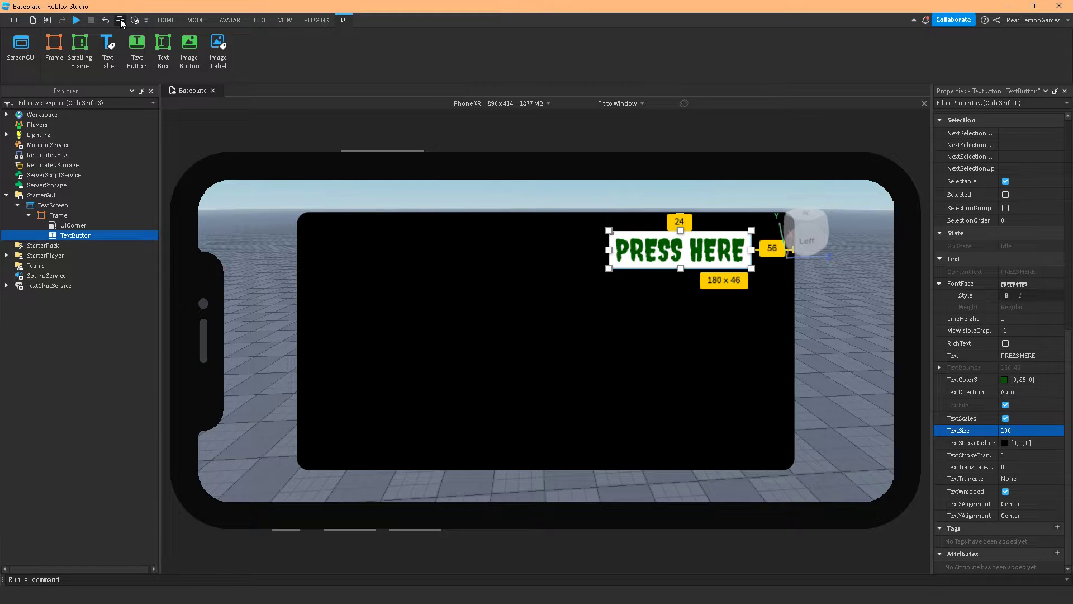
click(119, 20)
click(120, 19)
click(120, 19)
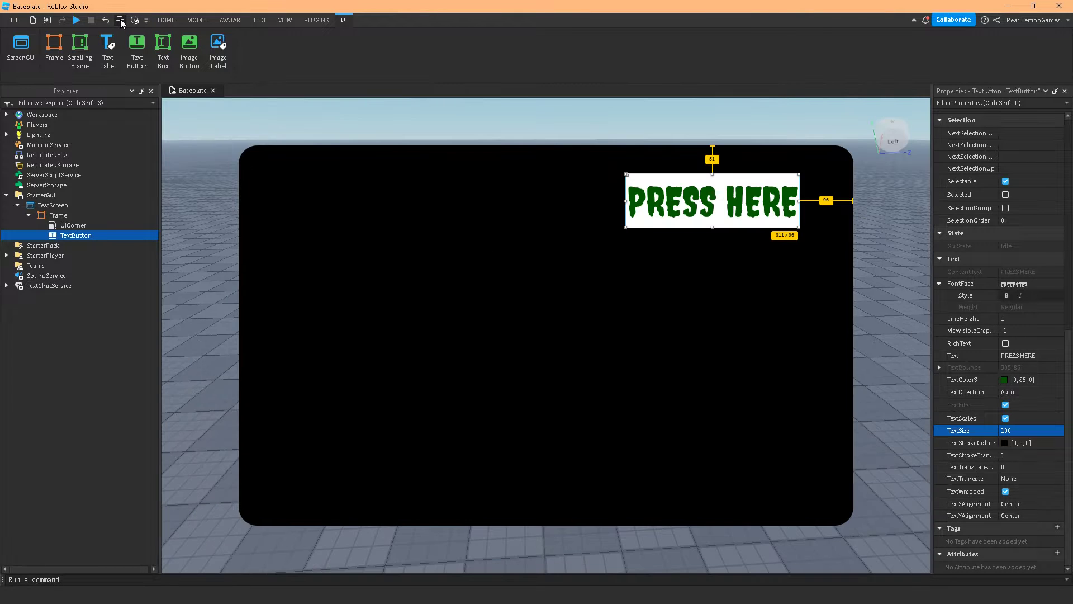
drag(615, 218, 716, 215)
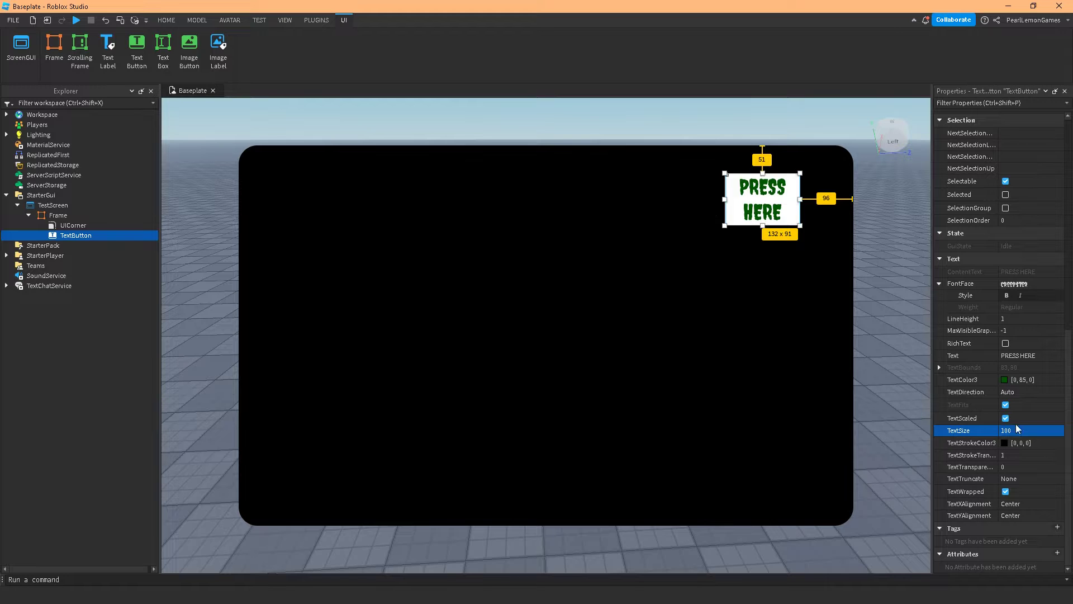
Compare TextScaled off and on in the iPhone XR emulator, leaving it on.
click(1005, 418)
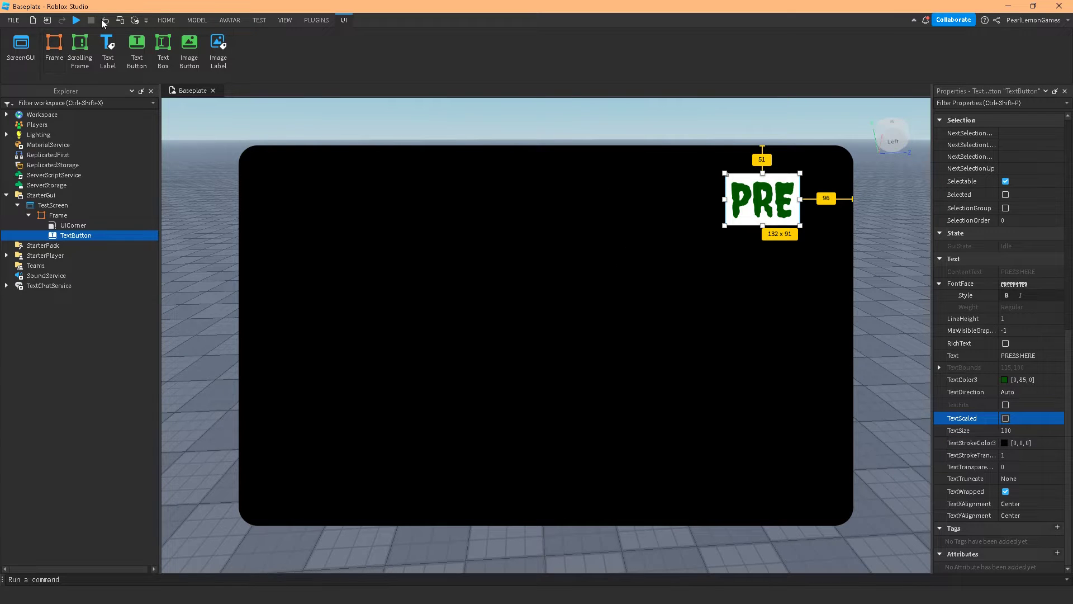
click(119, 19)
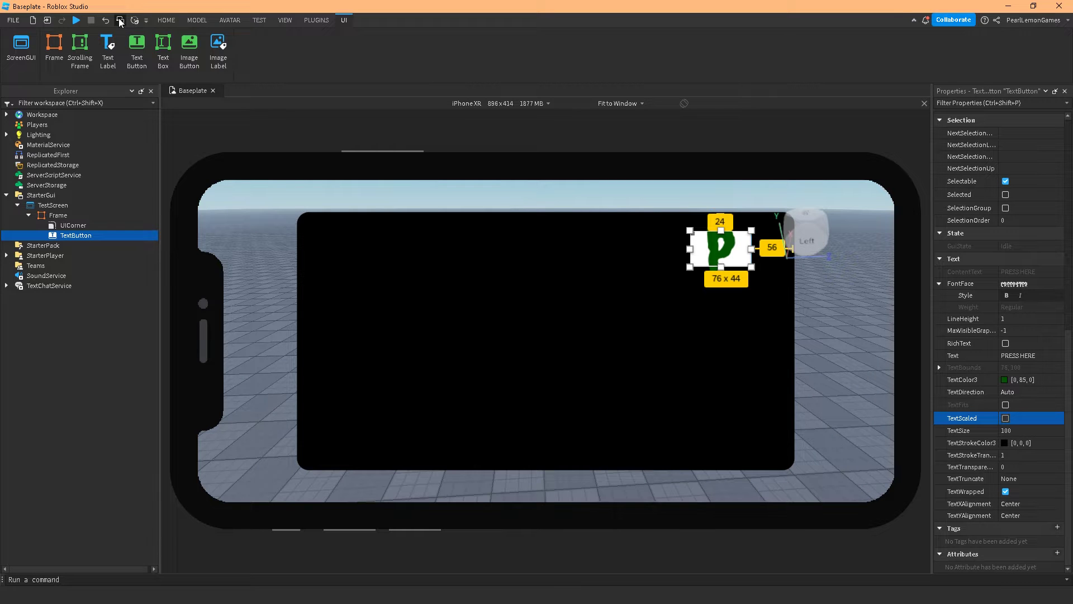
click(119, 19)
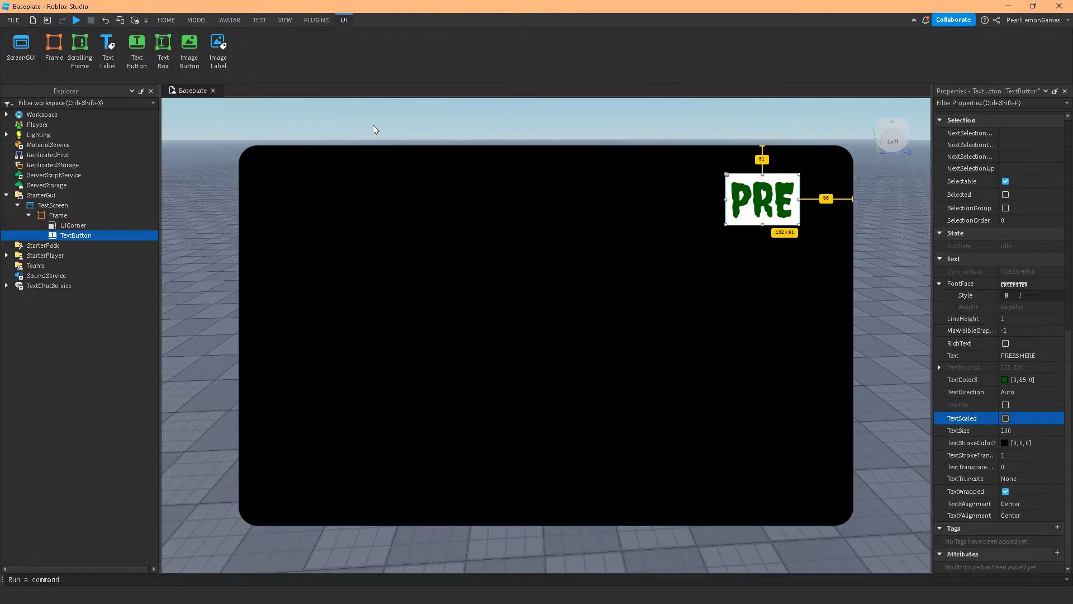
click(1007, 418)
click(119, 20)
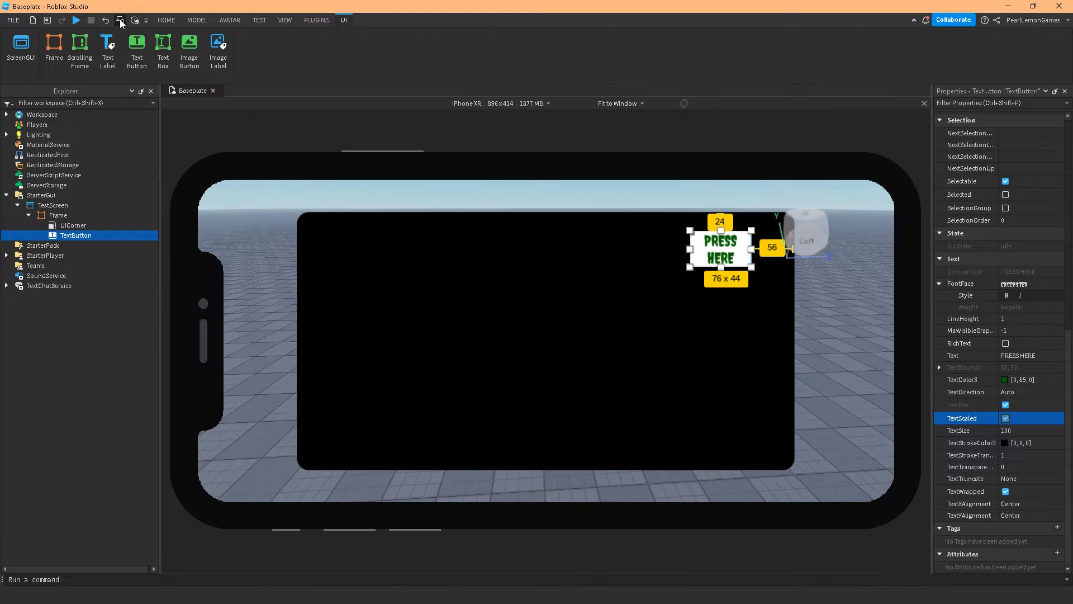
click(120, 19)
click(119, 19)
click(120, 19)
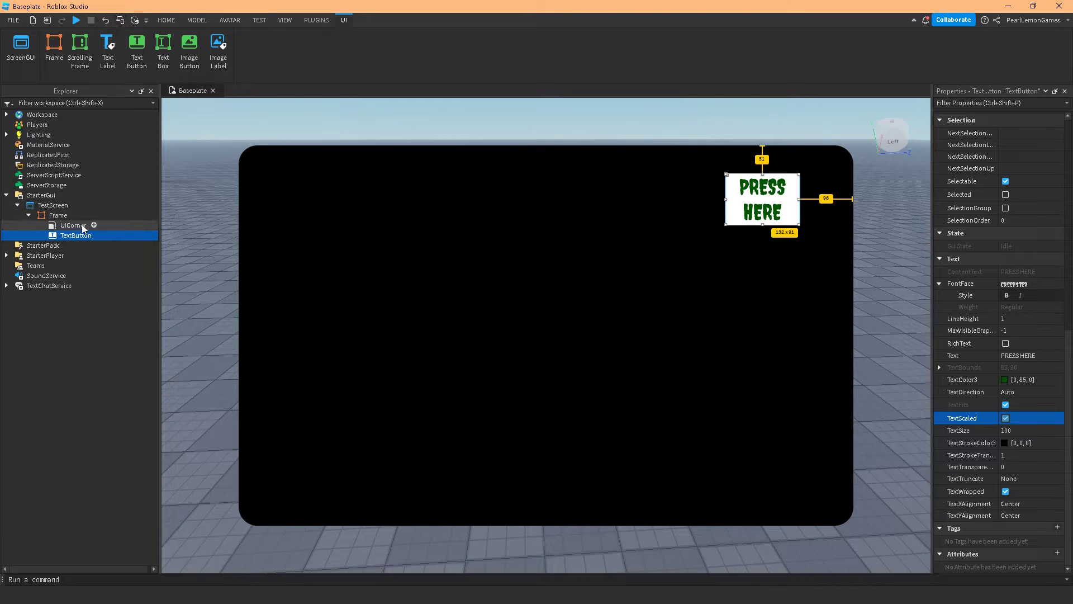